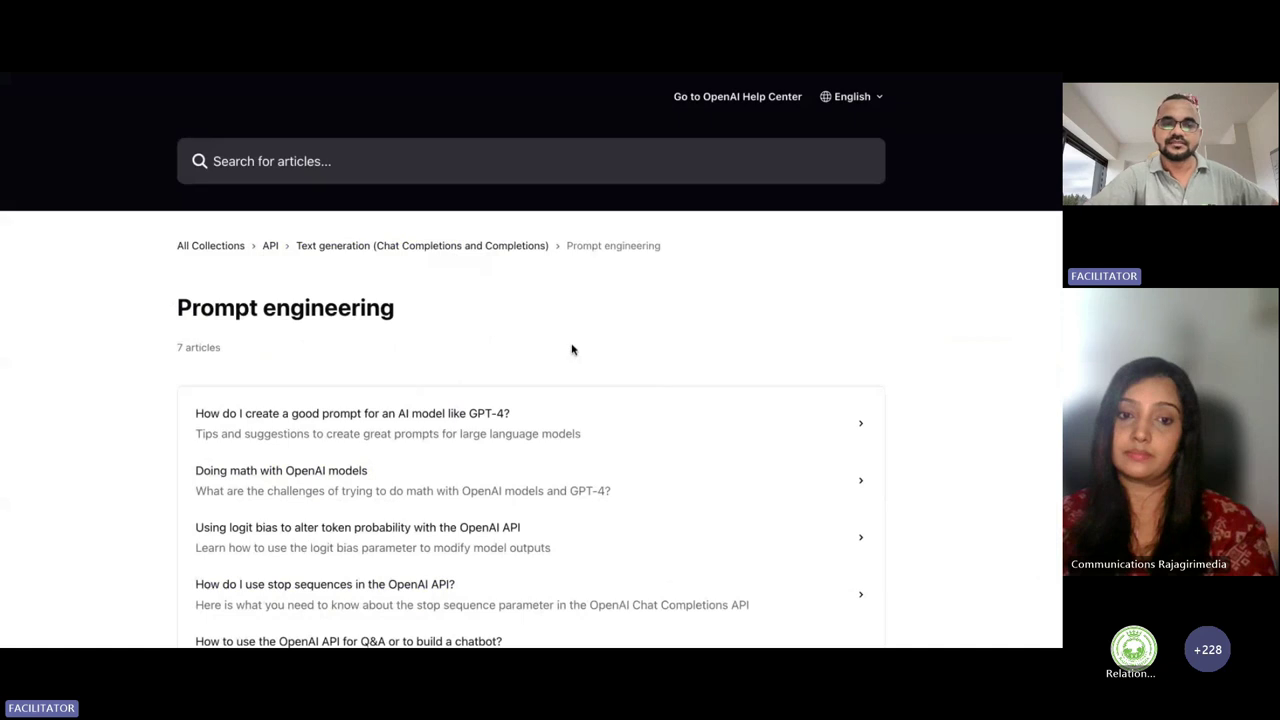
scroll(573, 349, "up", 2)
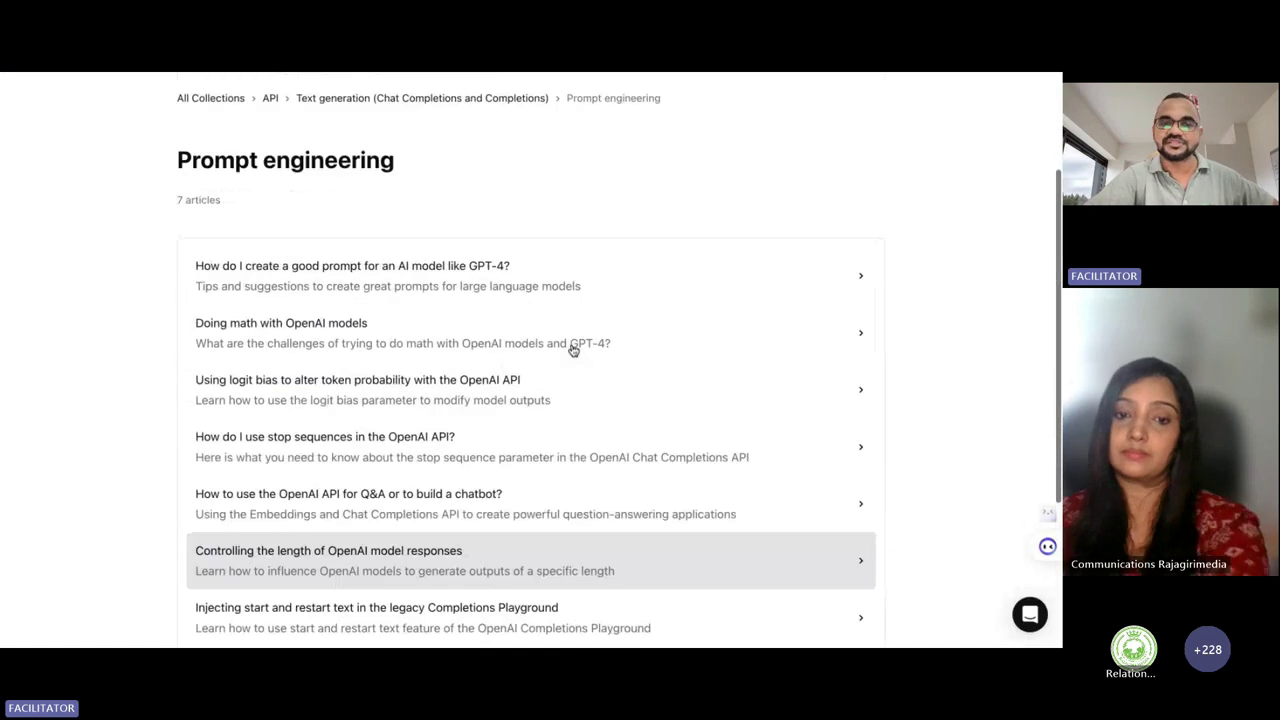
scroll(573, 349, "up", 2)
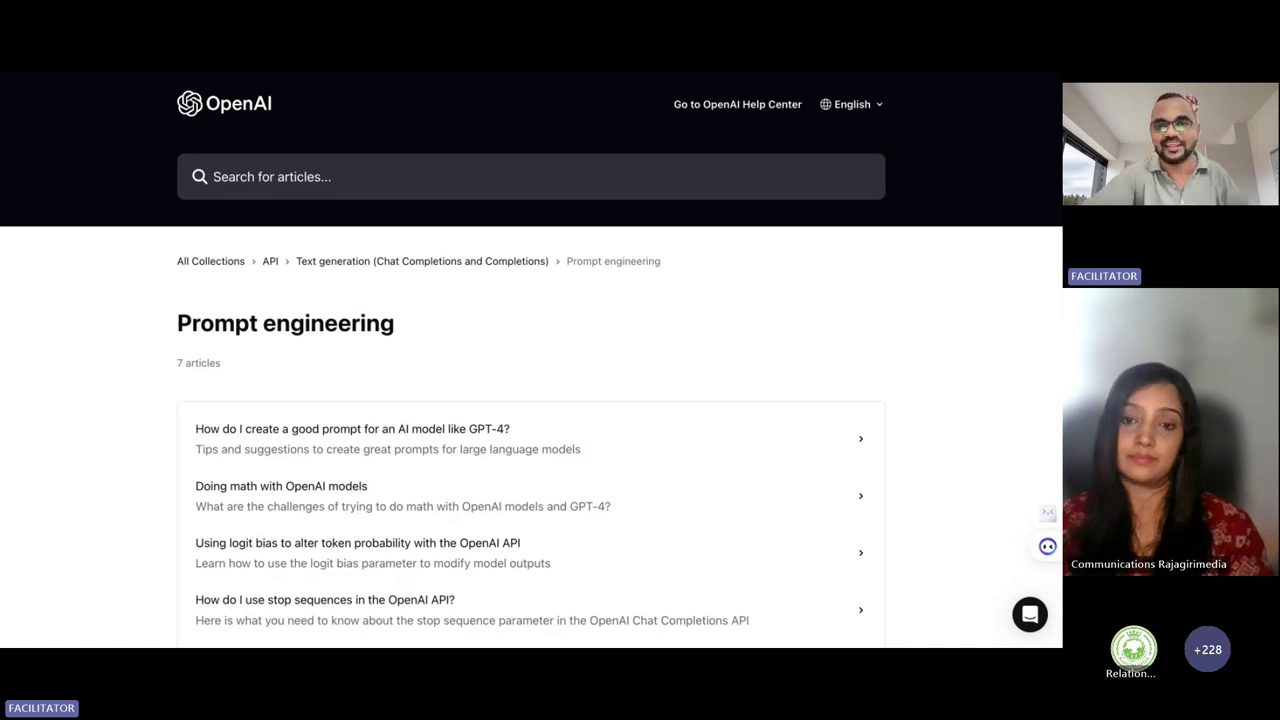
Switch to the educators' prompt deck, show the Advanced Tools slide for Tool 8 as a slideshow, and exit the slideshow.
key("ctrl+Tab")
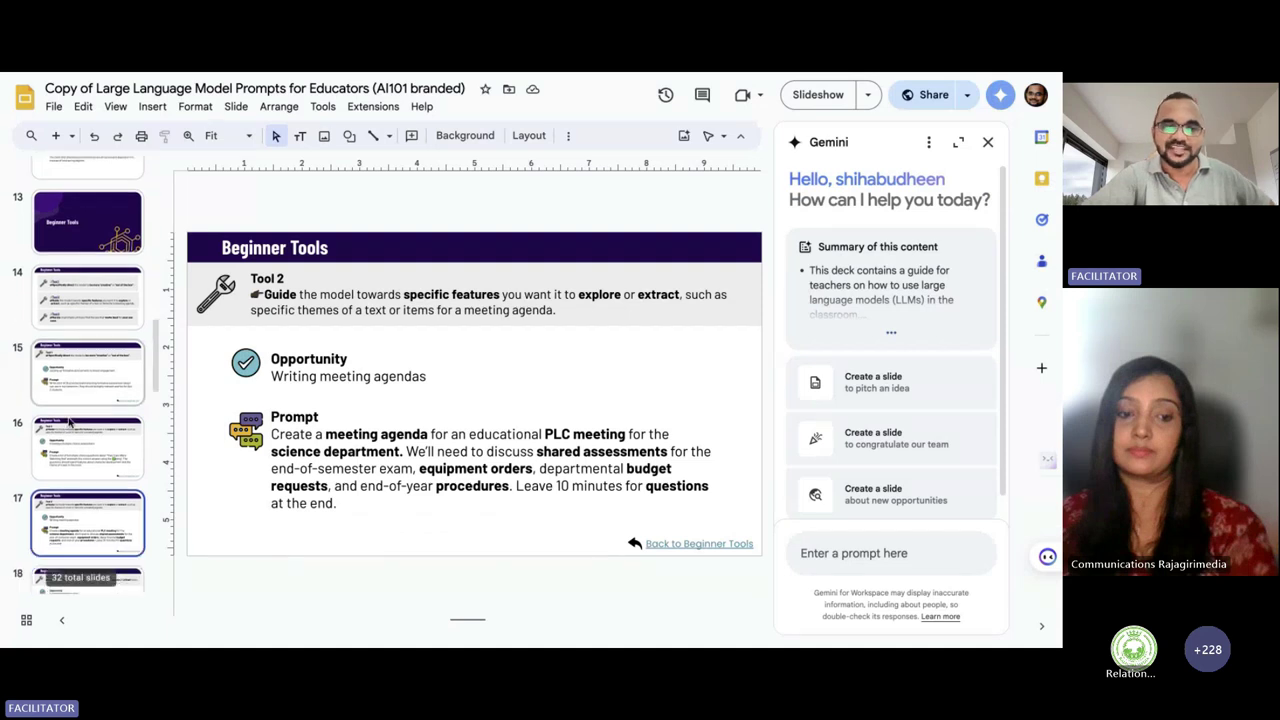
scroll(68, 422, "down", 10)
left_click(86, 334)
left_click(101, 407)
left_click(100, 505)
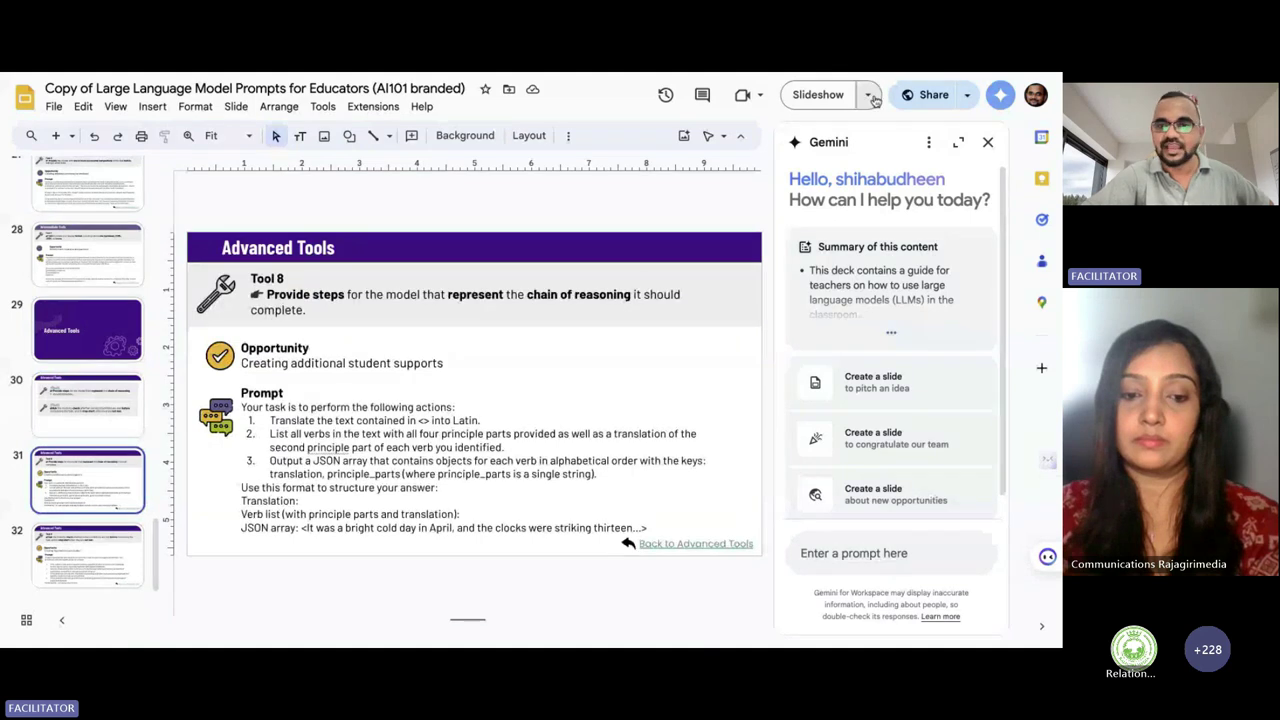
left_click(820, 96)
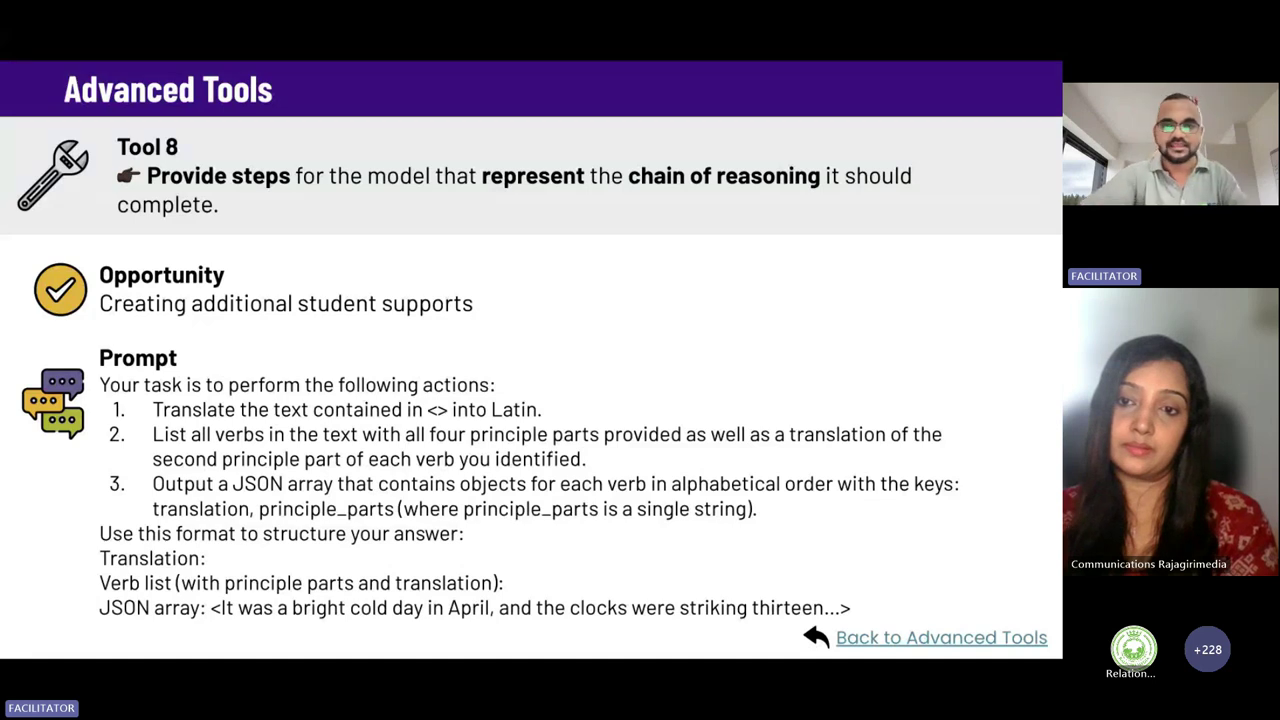
key("Escape")
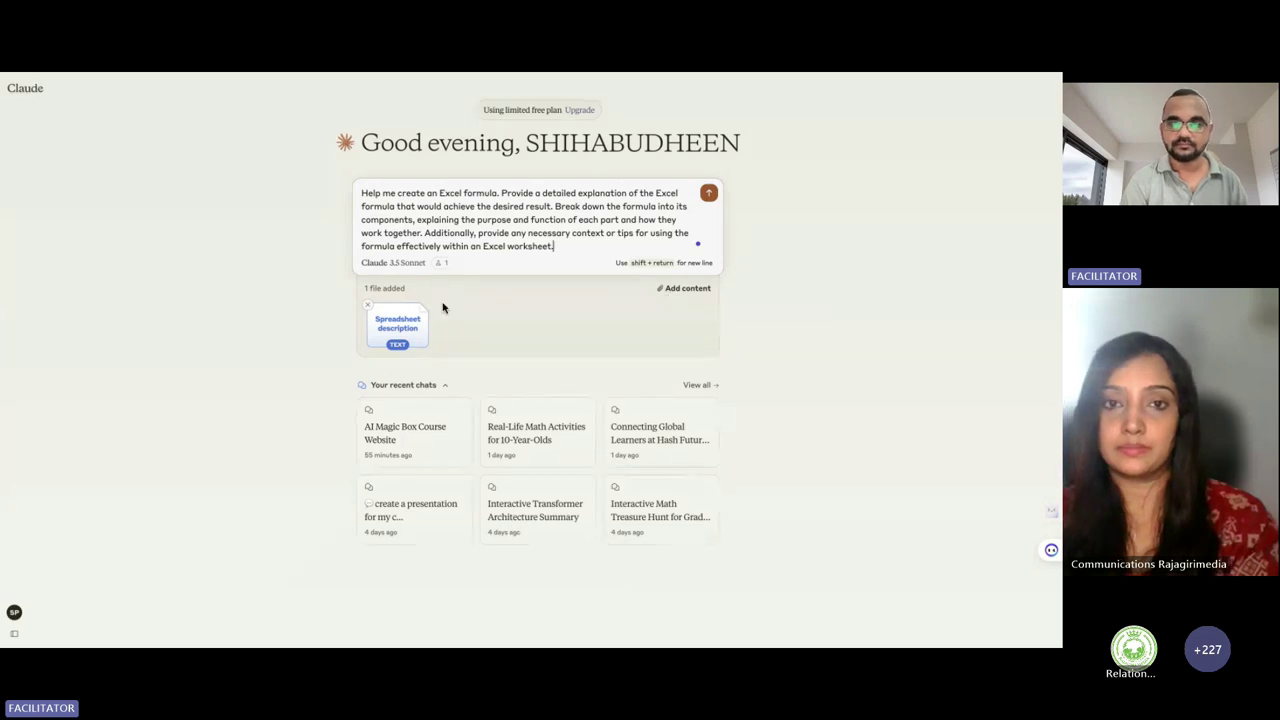
In Claude, replace the attached spreadsheet description with the AI_MAgicBox PDF.
left_click(368, 306)
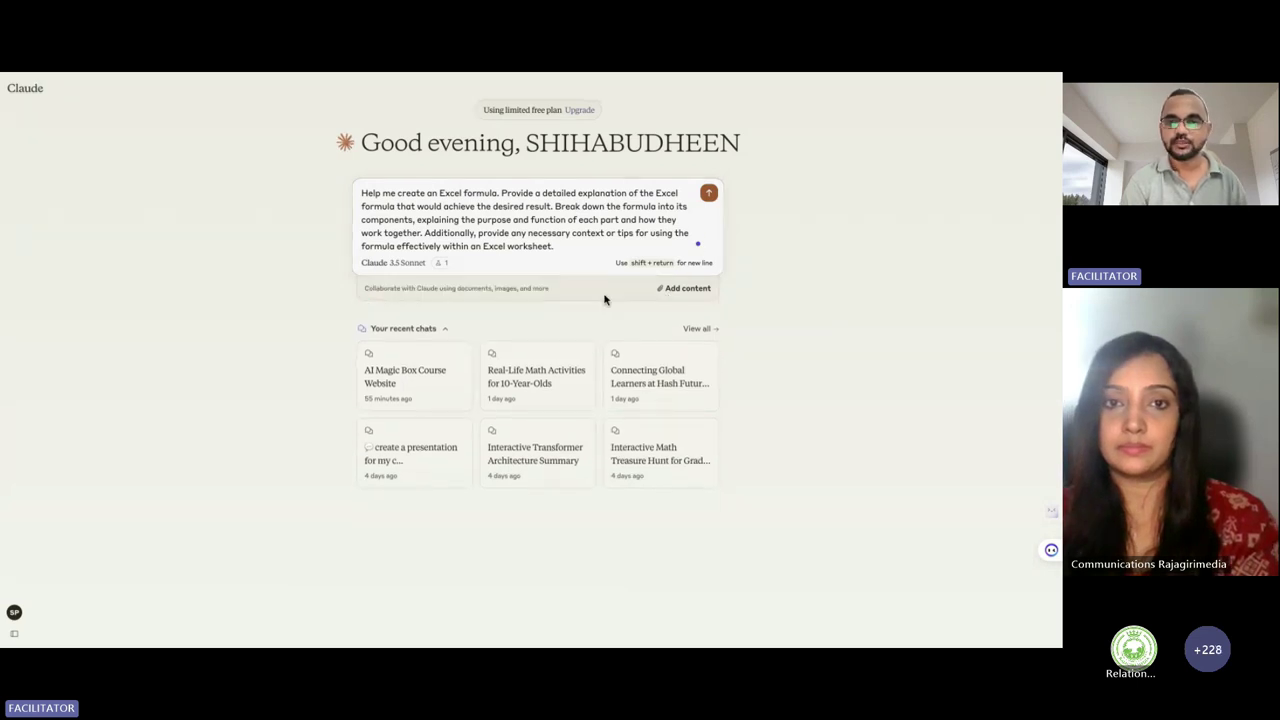
left_click(685, 288)
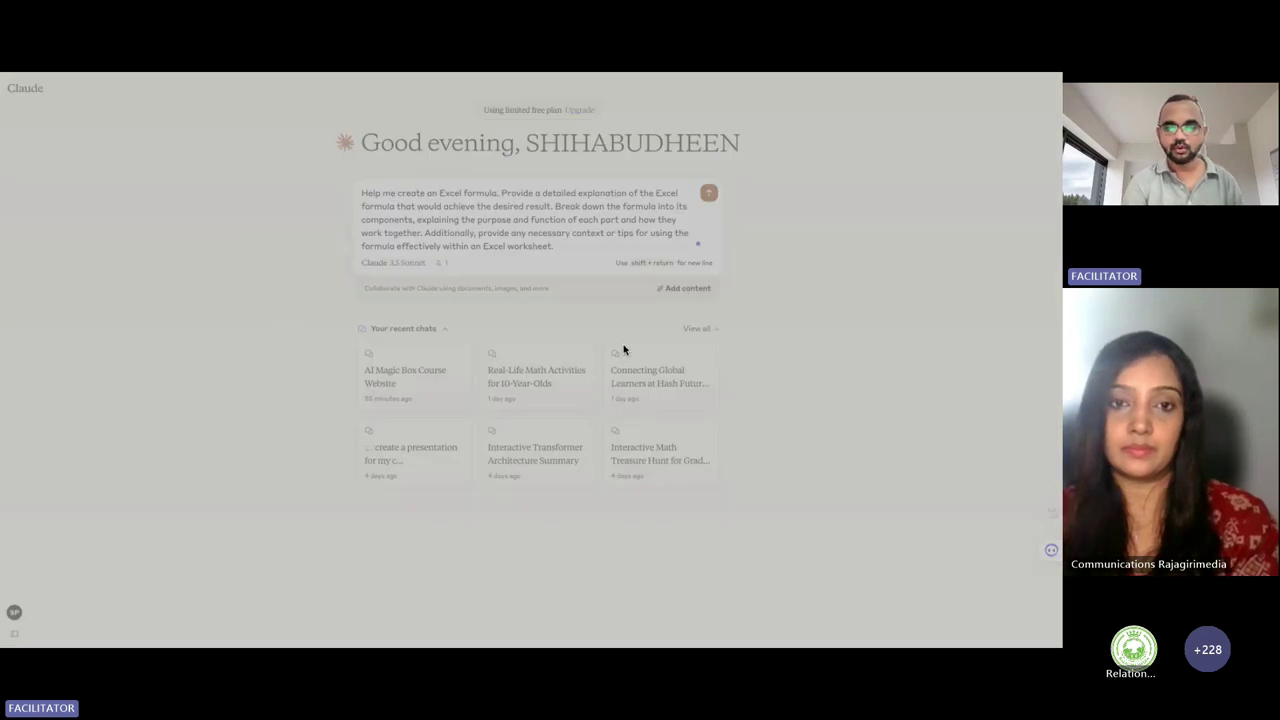
left_click(790, 506)
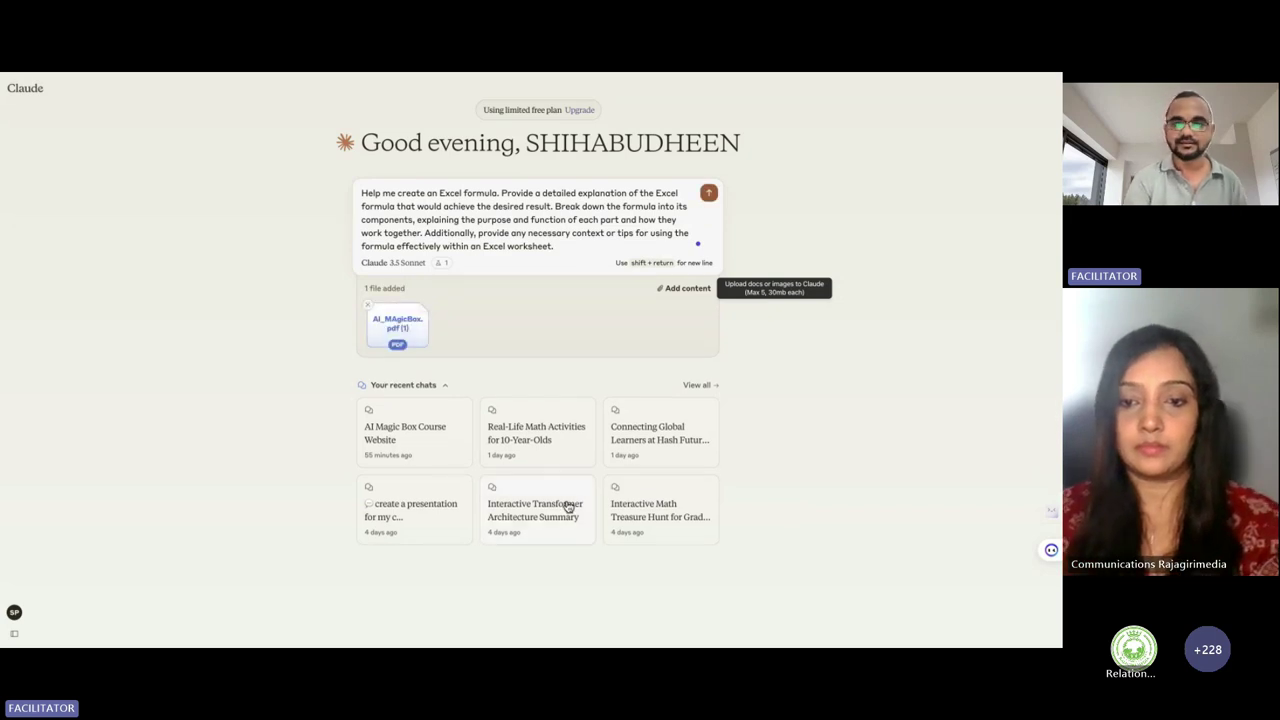
Replace the Excel formula prompt with "summarise the contents" and send it with the attached PDF.
left_click_drag(556, 246, 361, 180)
key("BackSpace")
type("summarise the")
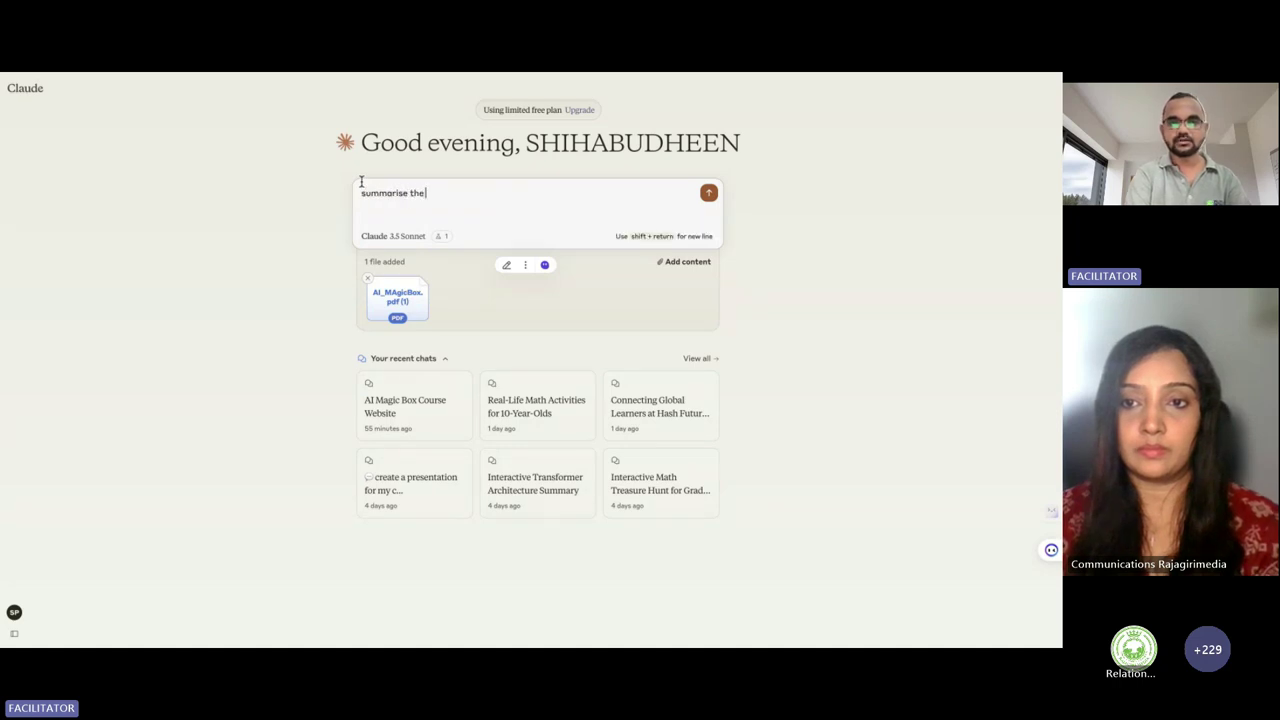
type(" contents")
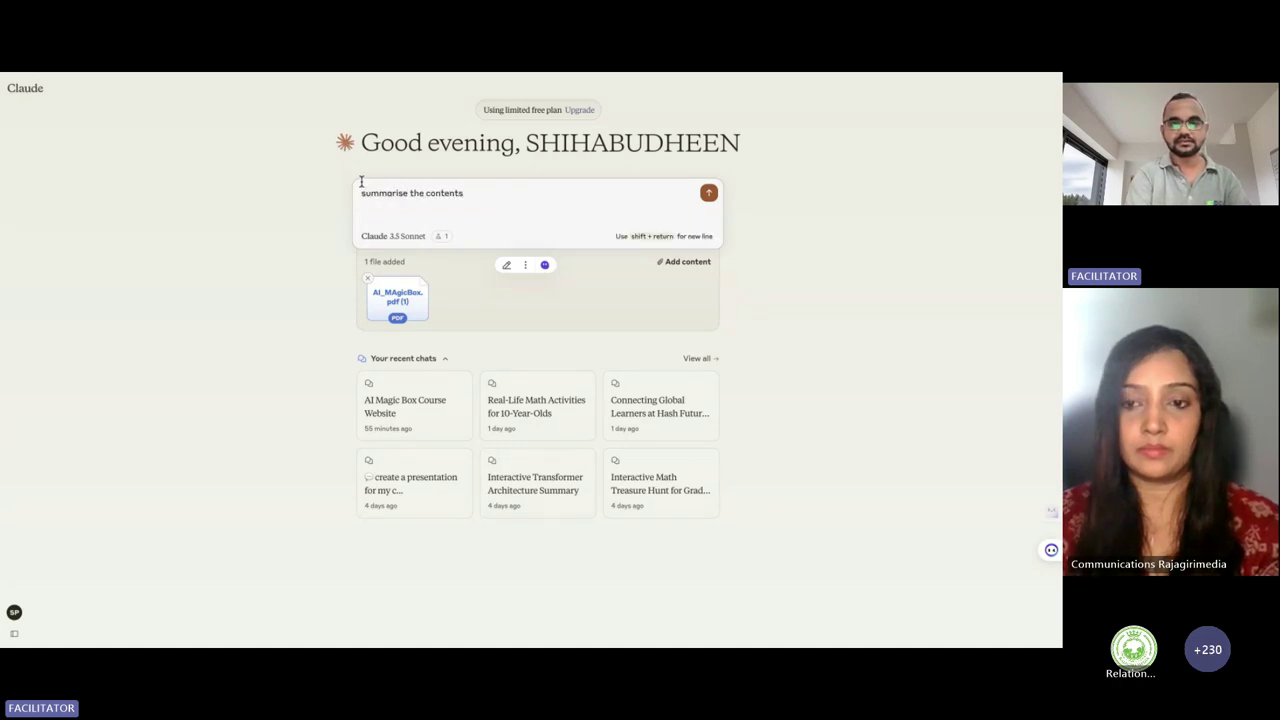
key("Return")
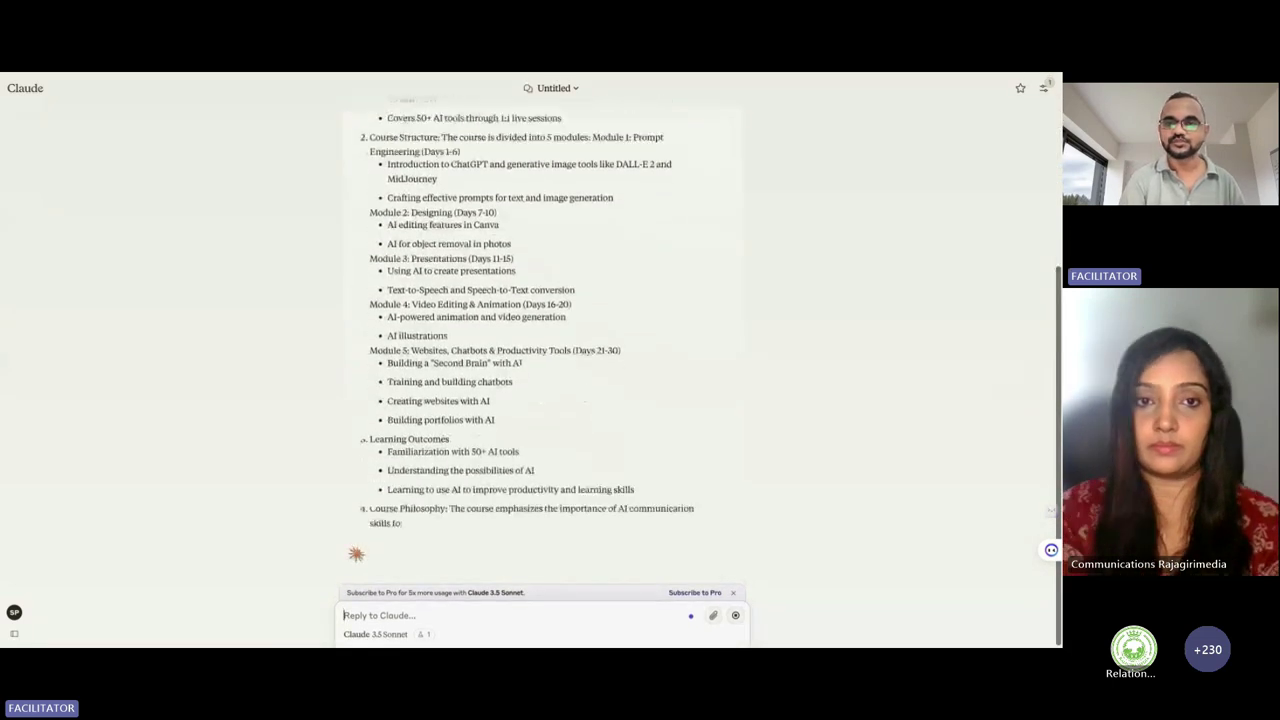
Read through the generated summary of the AI Magic Box course document.
scroll(591, 398, "up", 5)
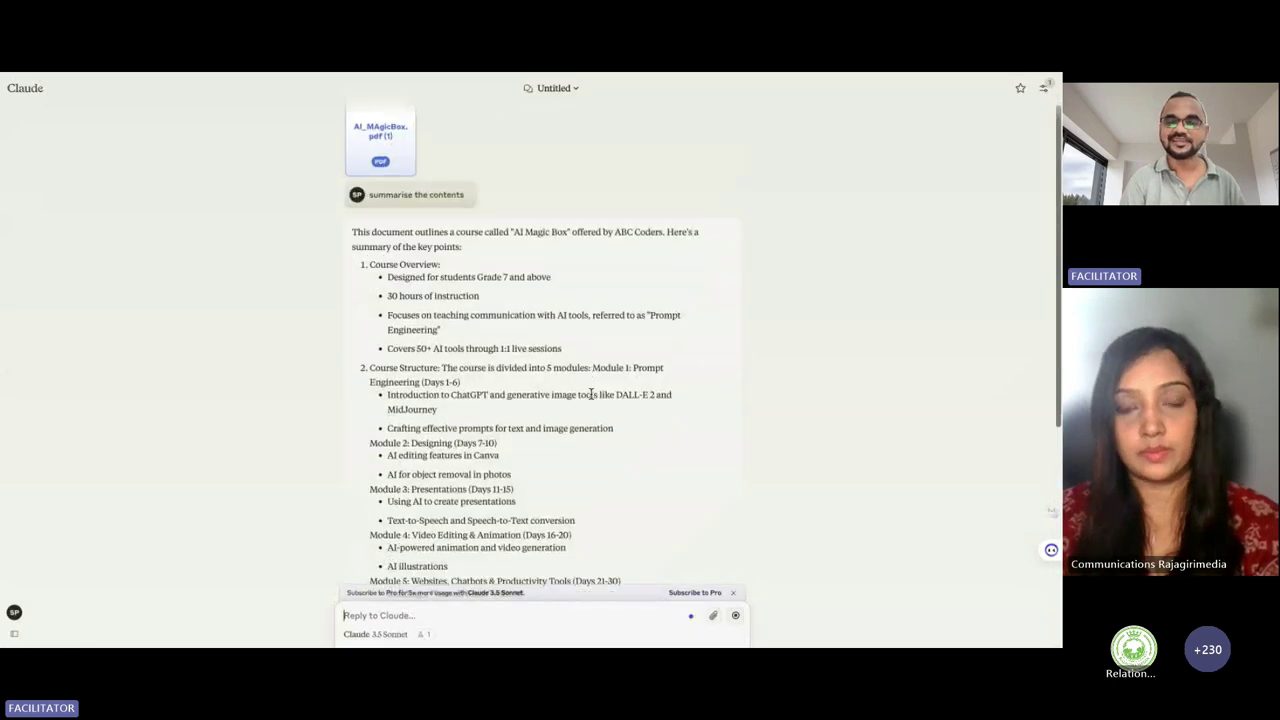
scroll(591, 398, "down", 5)
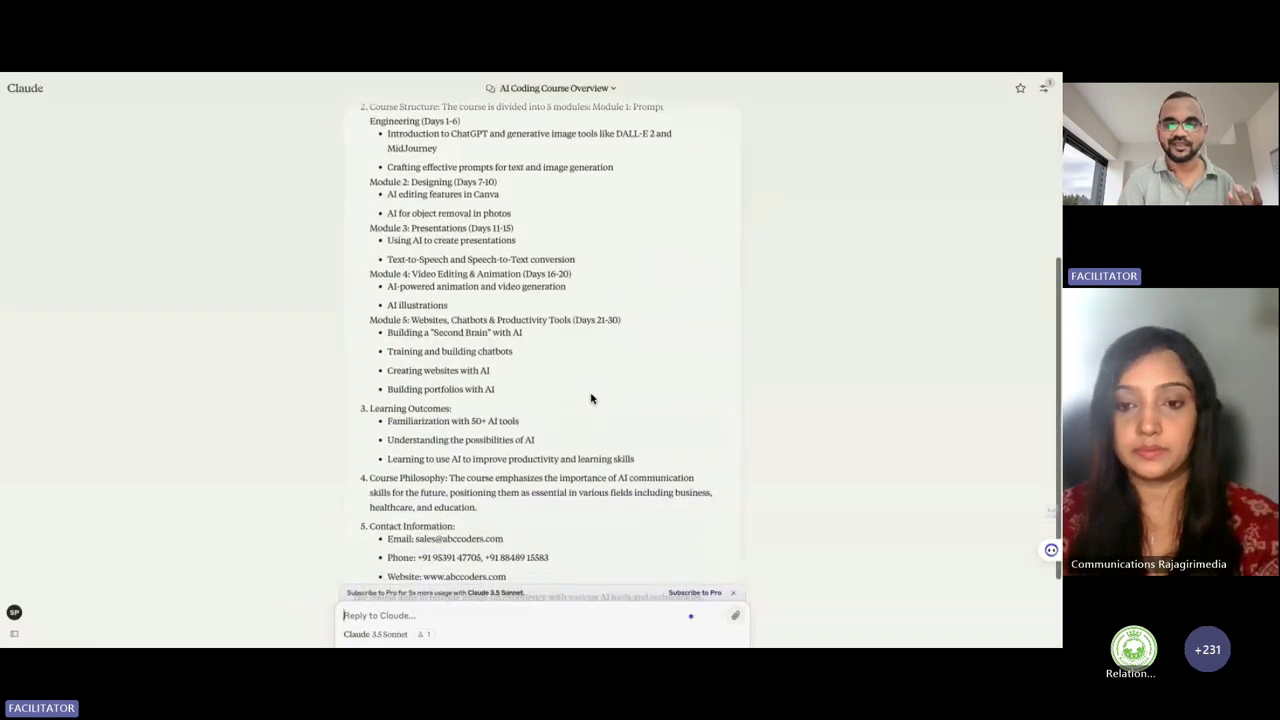
scroll(591, 398, "up", 2)
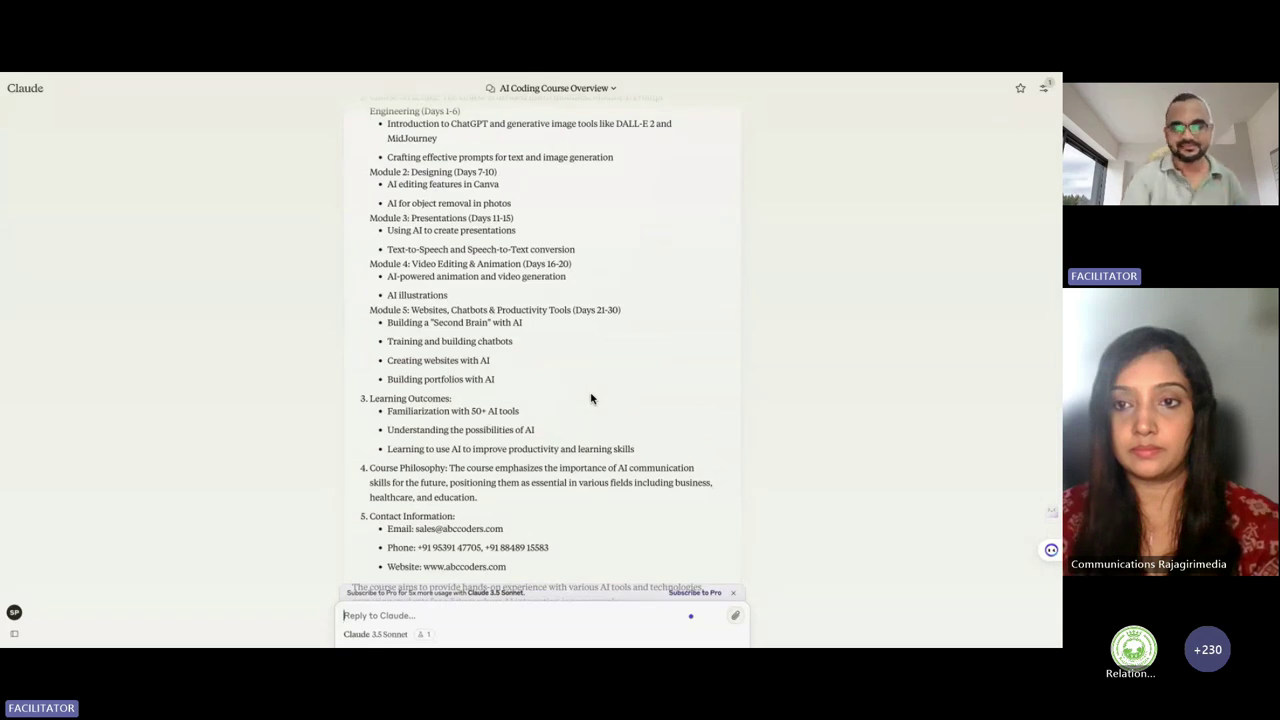
scroll(591, 398, "up", 3)
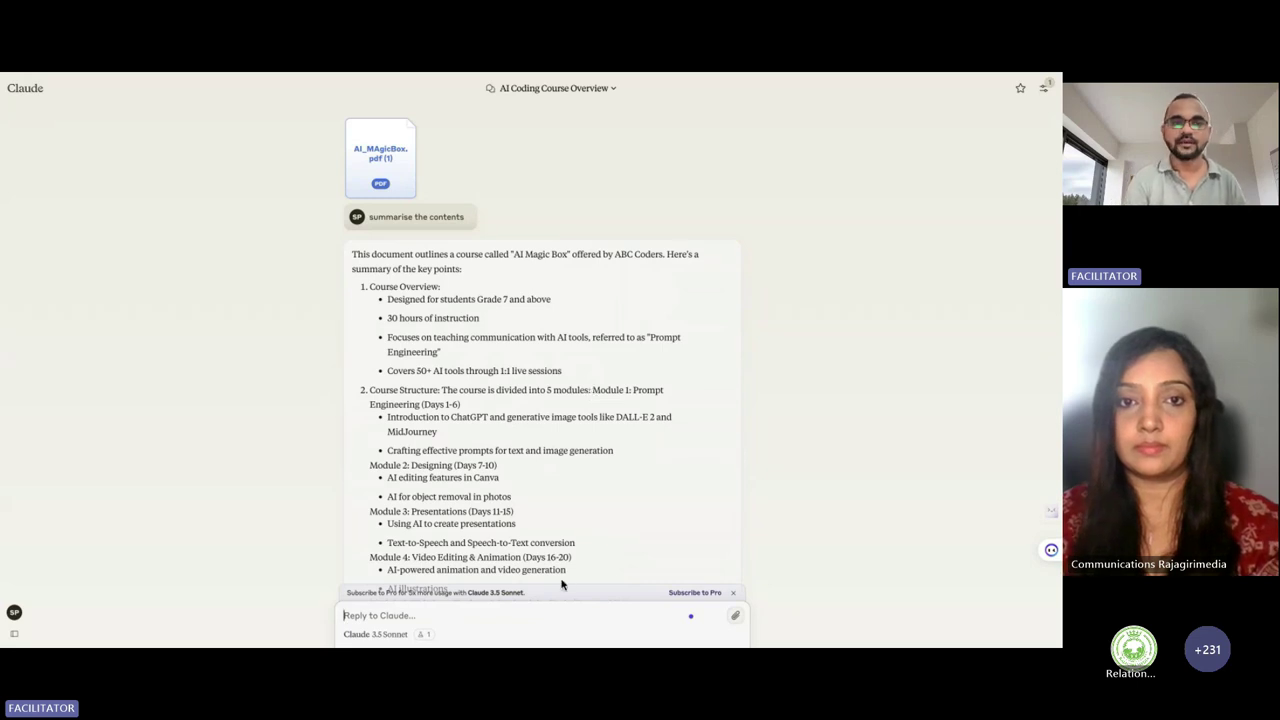
scroll(560, 580, "down", 4)
Open the recent chat Interactive Transformer Architecture Summary, display its Interactive Transformer Summary Website artifact, and find the chat's original prompt.
mouse_move(12, 88)
left_click(25, 89)
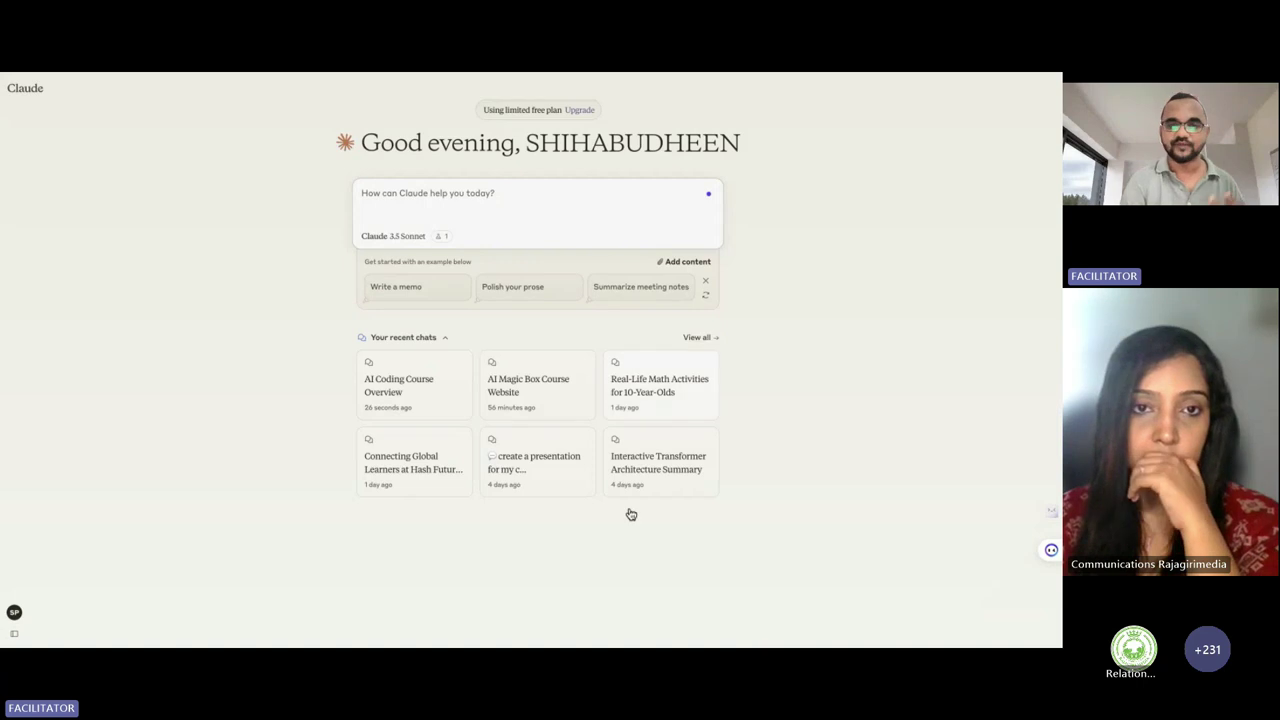
left_click(675, 482)
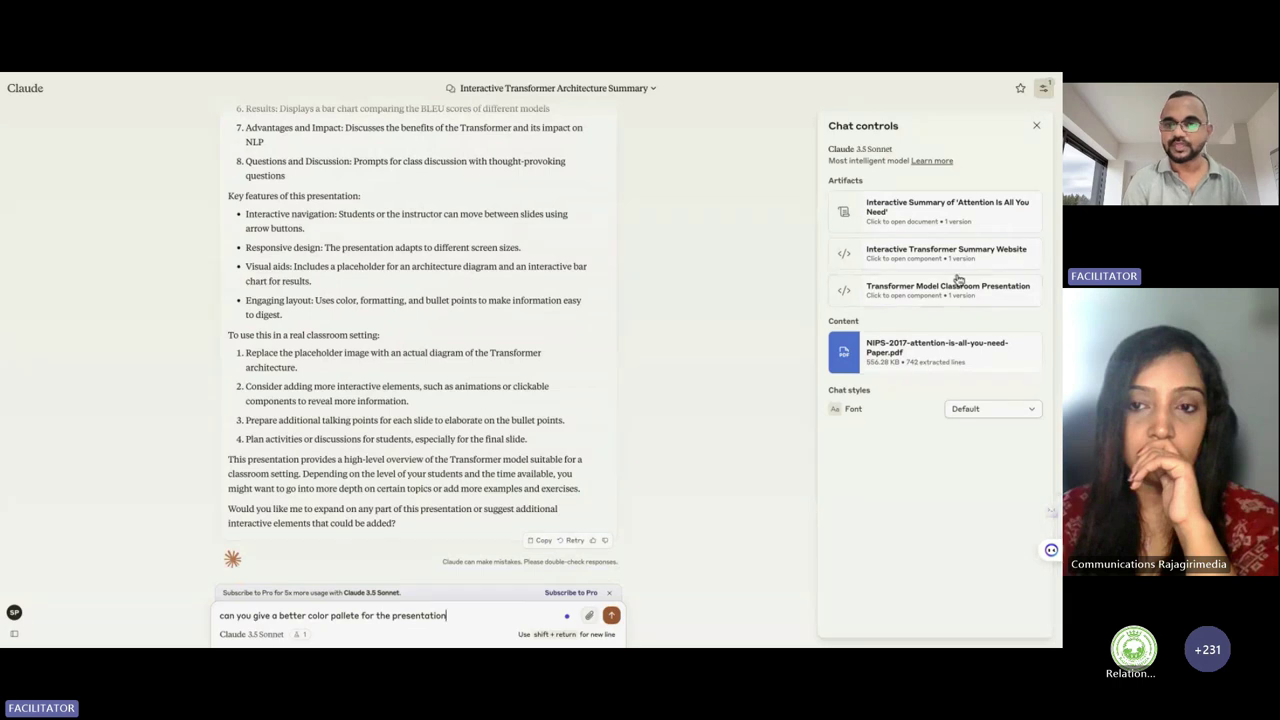
left_click(958, 264)
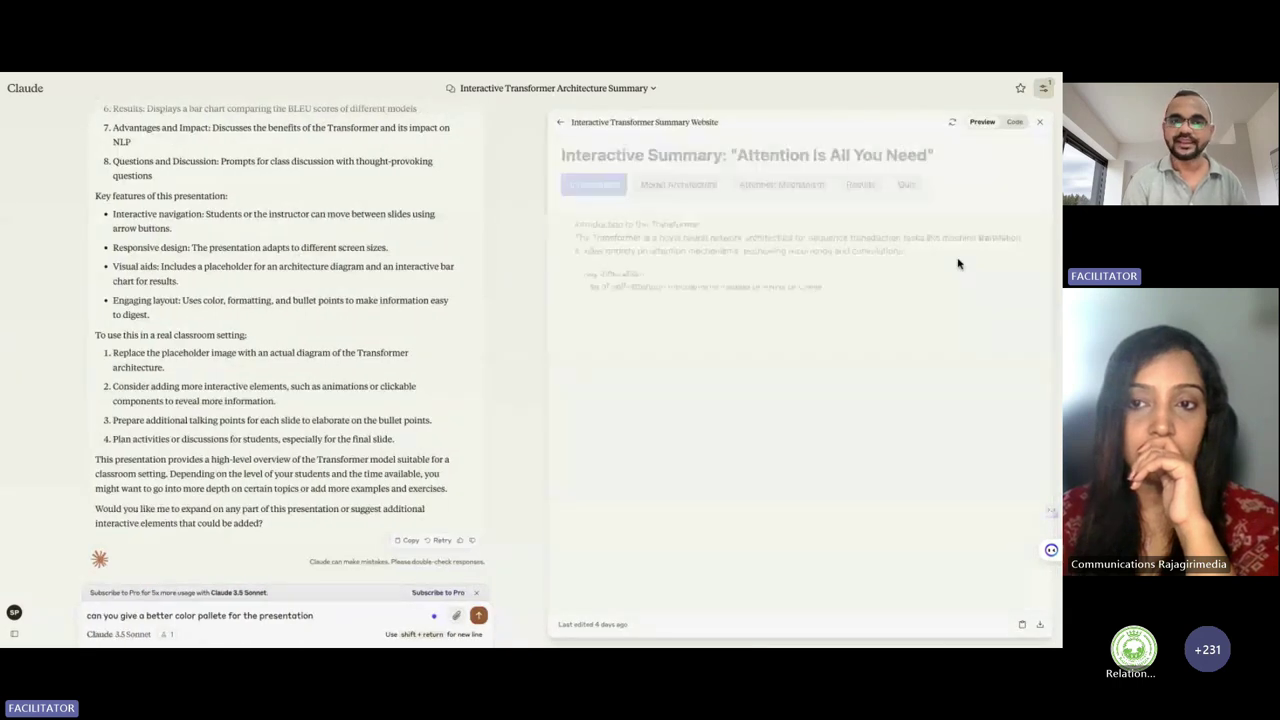
scroll(267, 305, "up", 10)
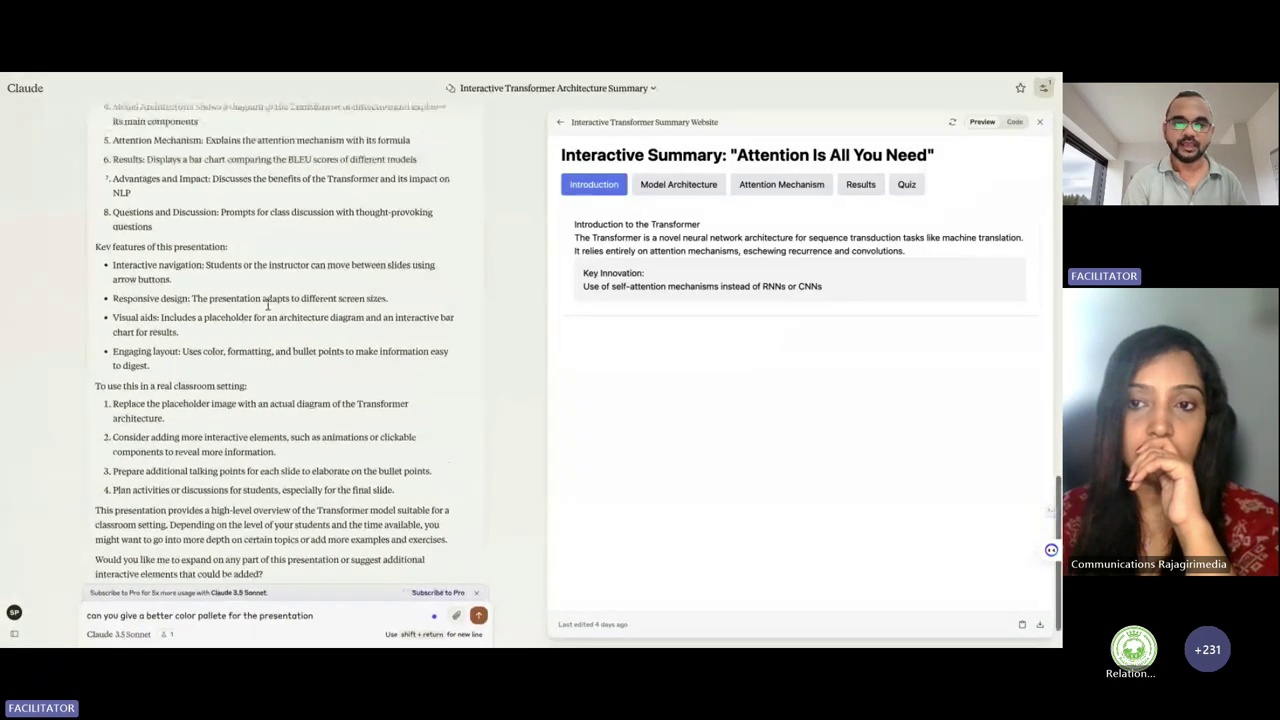
scroll(267, 305, "up", 10)
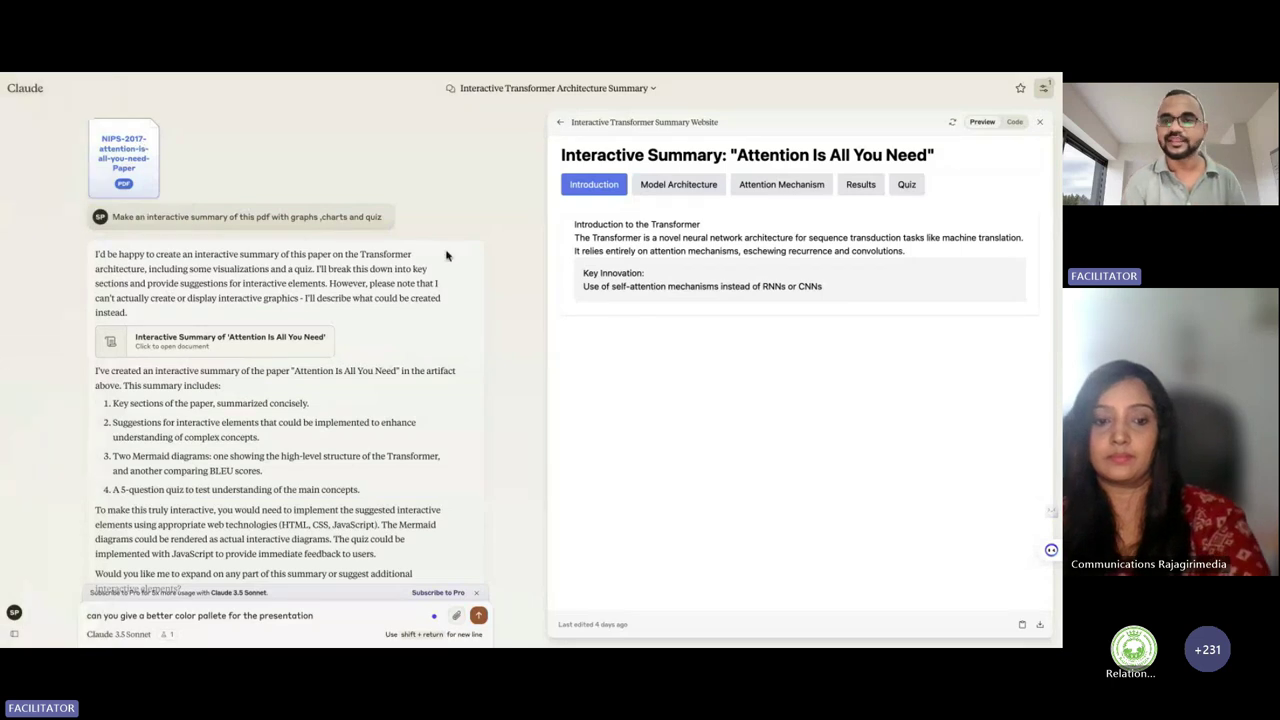
Examine the source code of the summary website artifact and return to its preview.
left_click(1015, 122)
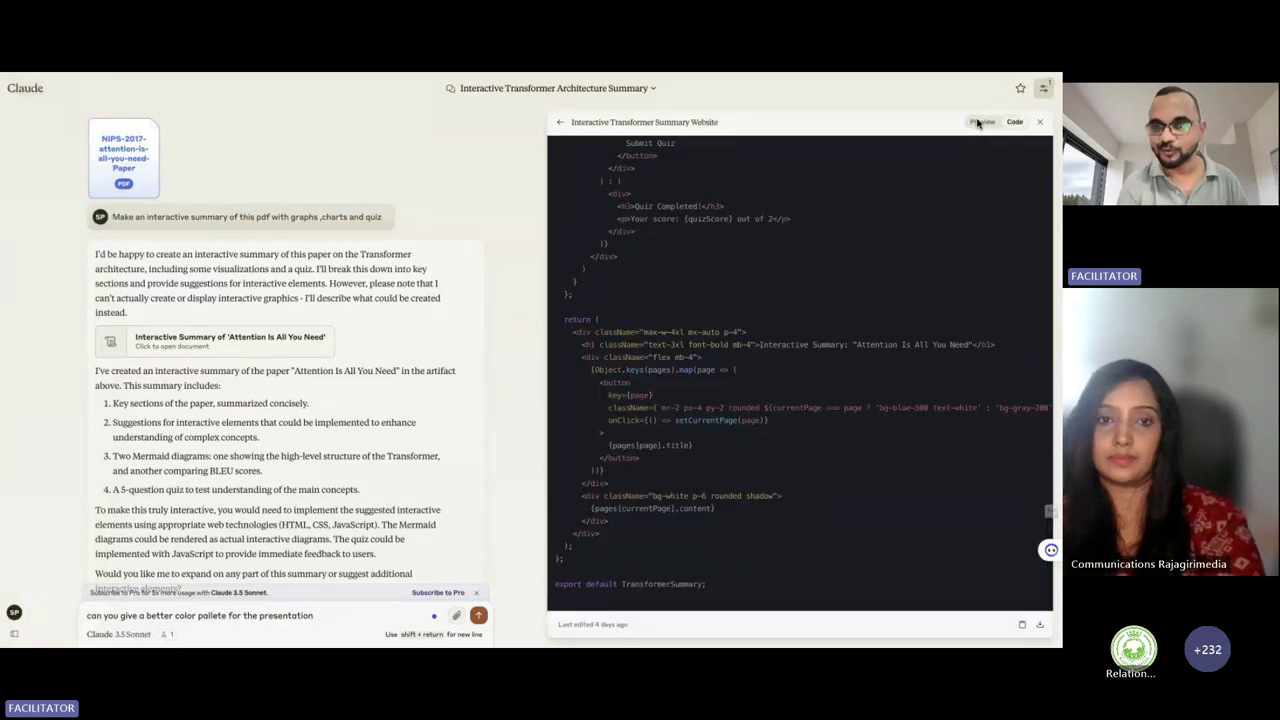
scroll(905, 322, "up", 15)
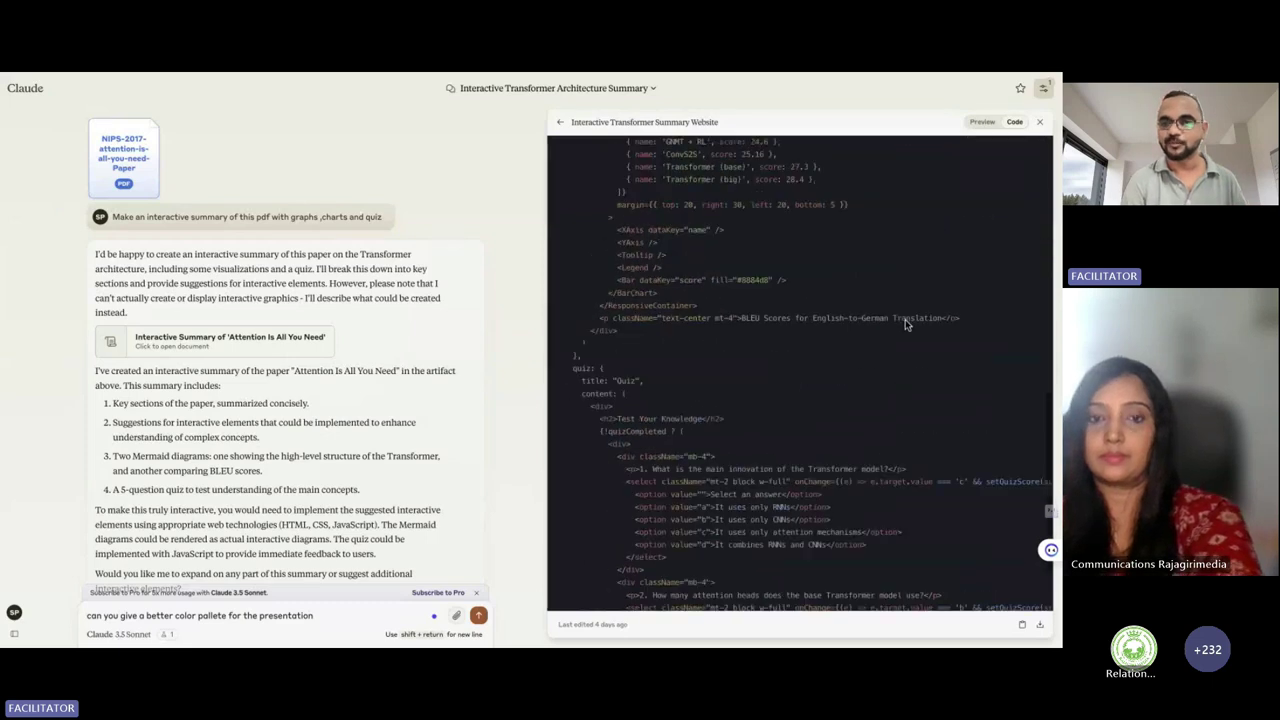
scroll(907, 324, "down", 8)
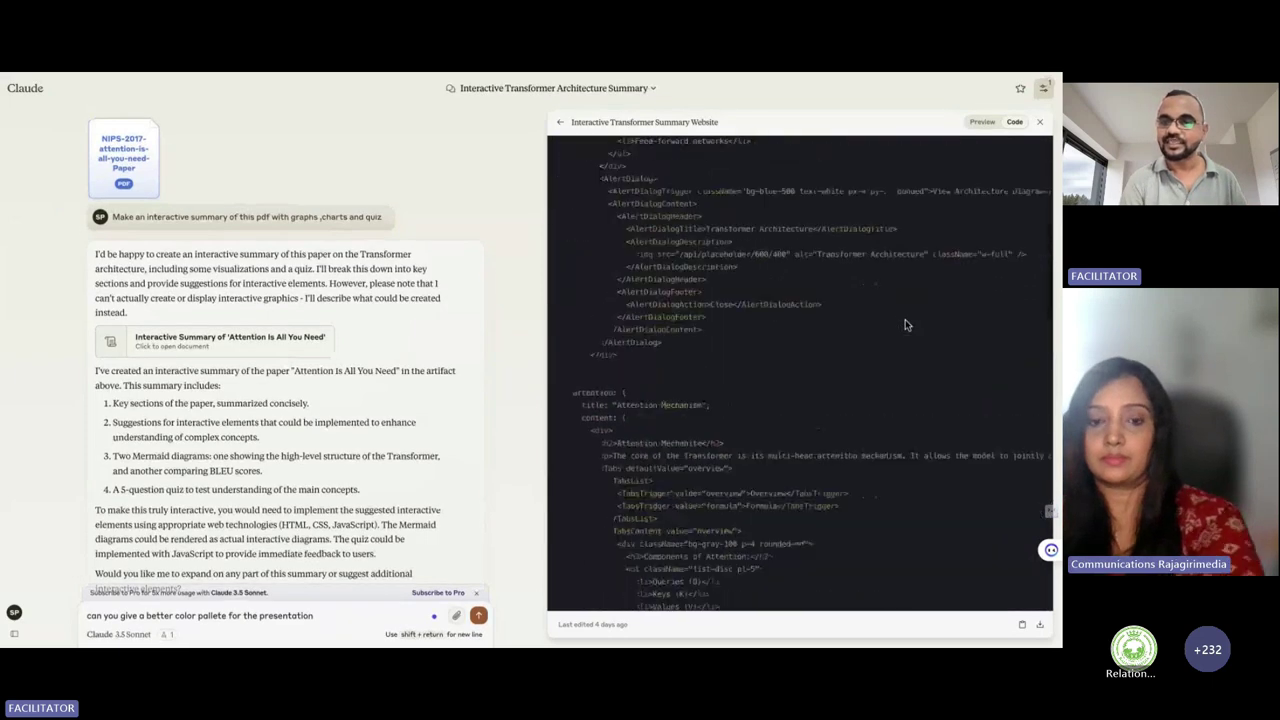
left_click(982, 122)
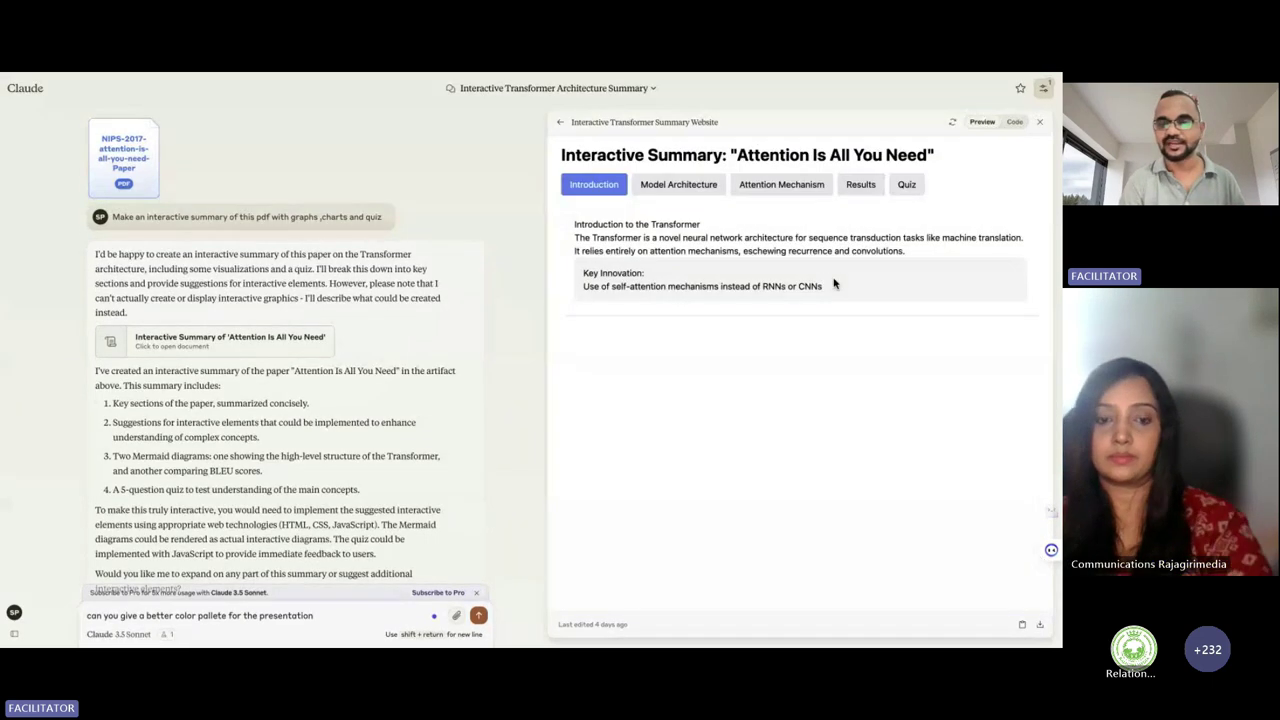
View the Model Architecture, Attention Mechanism and Results pages of the interactive summary website.
left_click(675, 189)
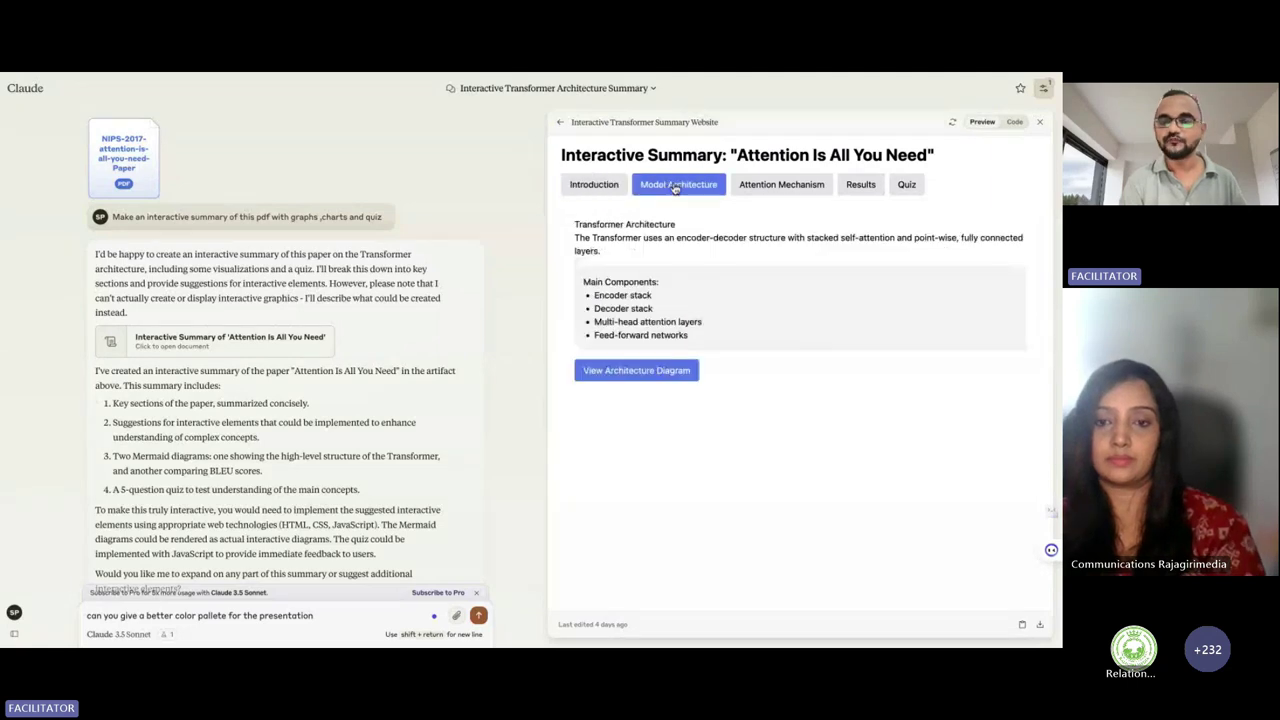
left_click(774, 185)
left_click(862, 187)
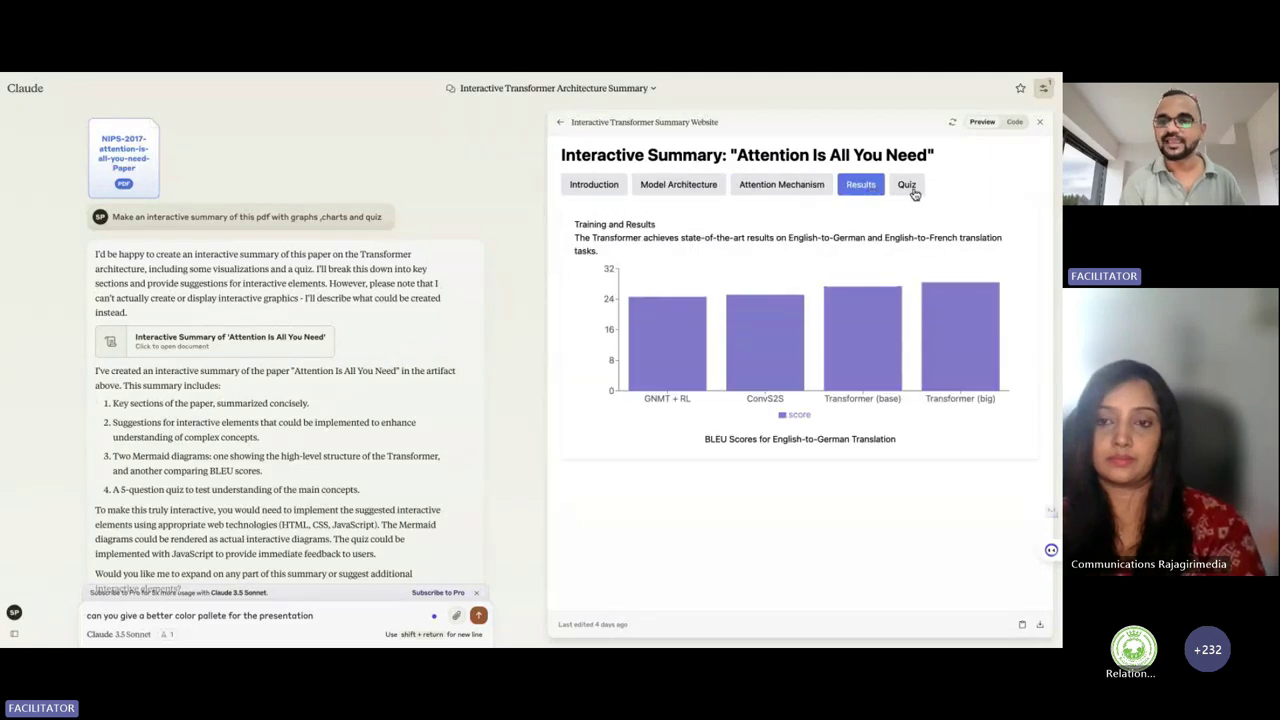
Compare the website artifact's code with its preview, checking the prompts in the chat and the Model Architecture page.
left_click(1013, 122)
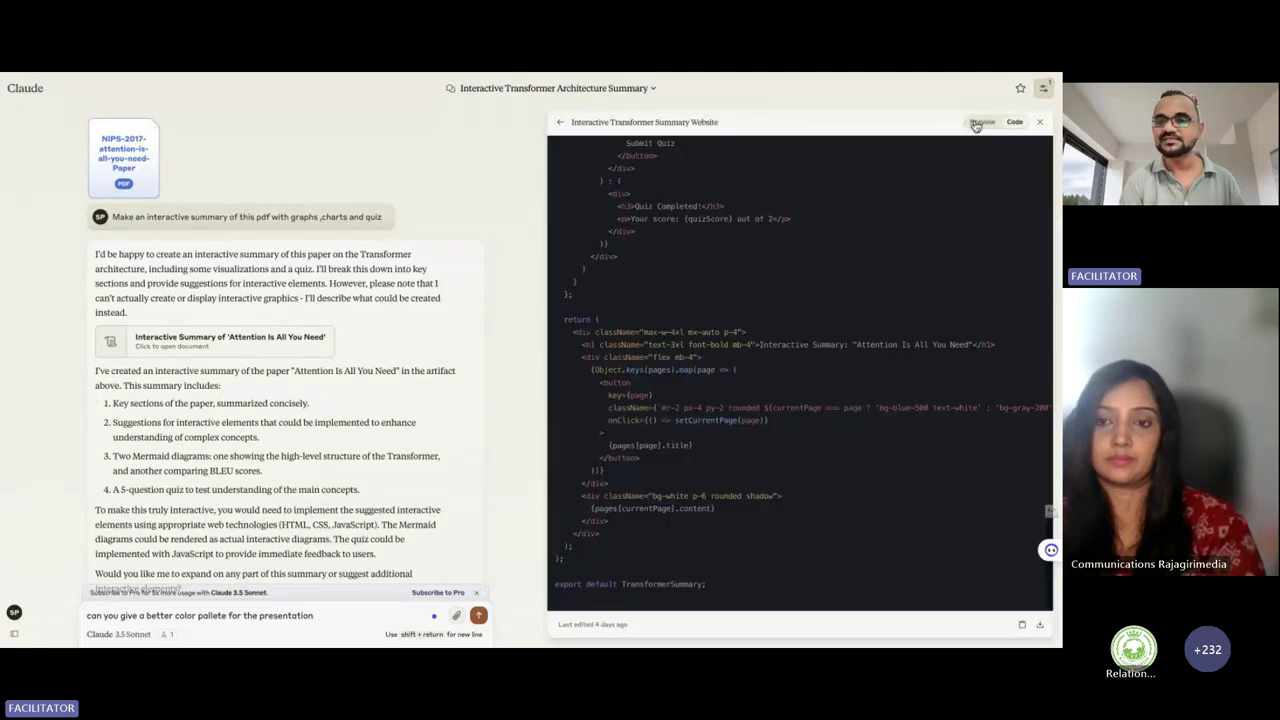
left_click(980, 122)
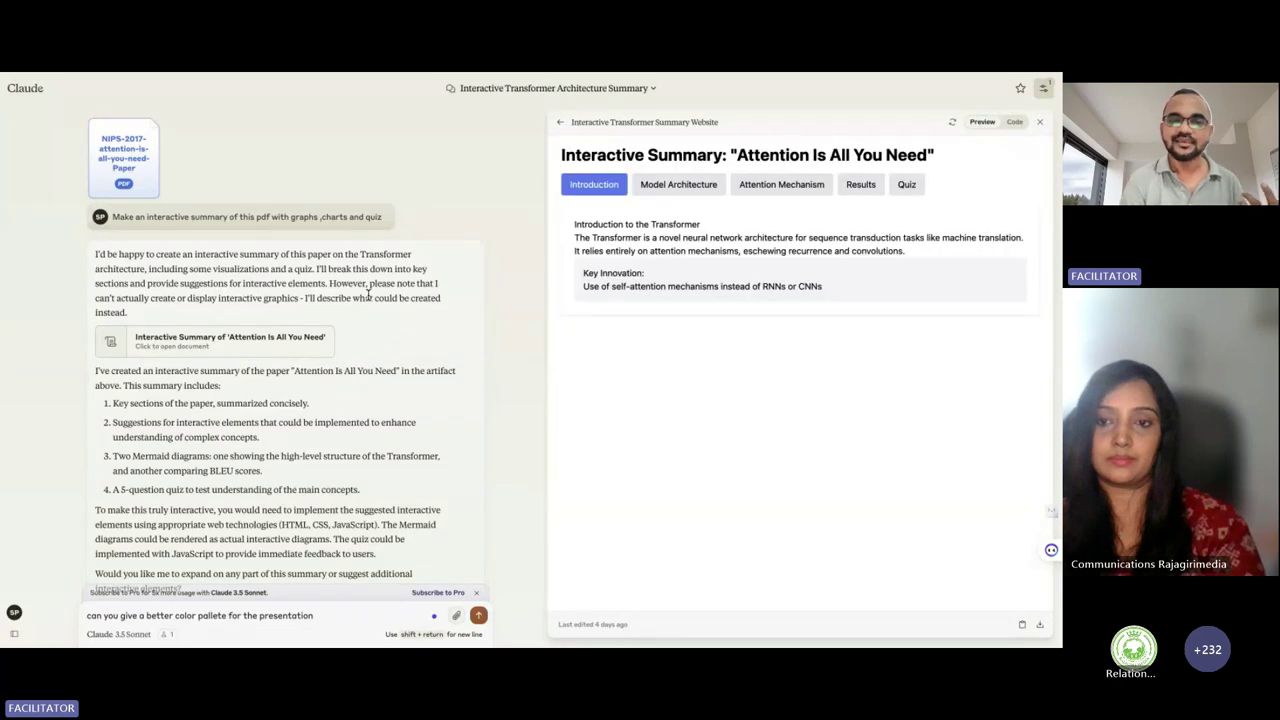
scroll(368, 293, "down", 3)
scroll(368, 298, "up", 1)
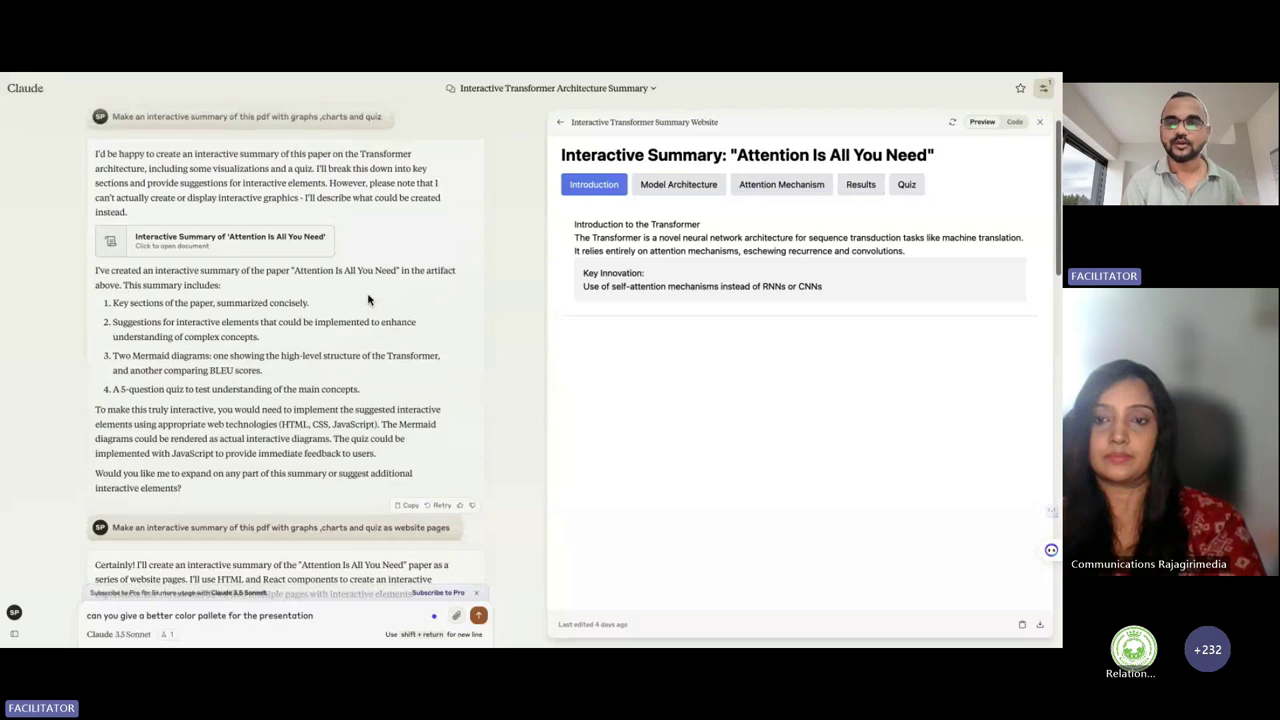
left_click(705, 193)
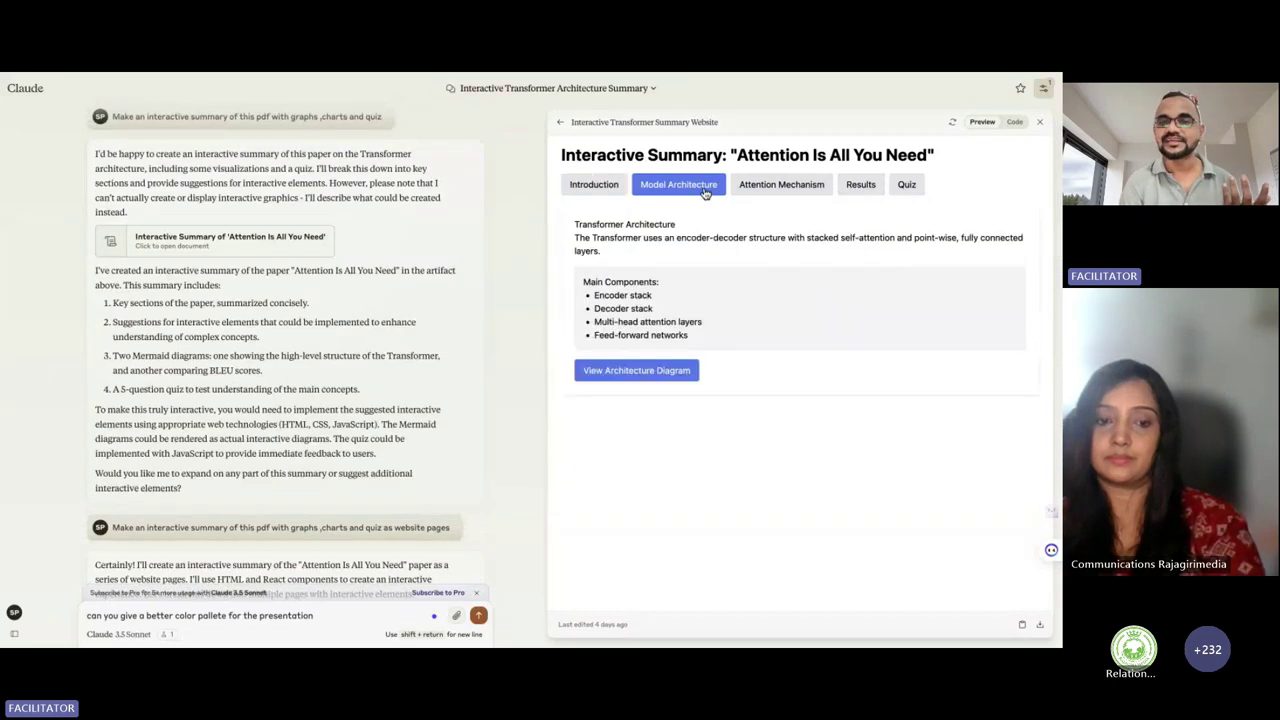
left_click(1014, 122)
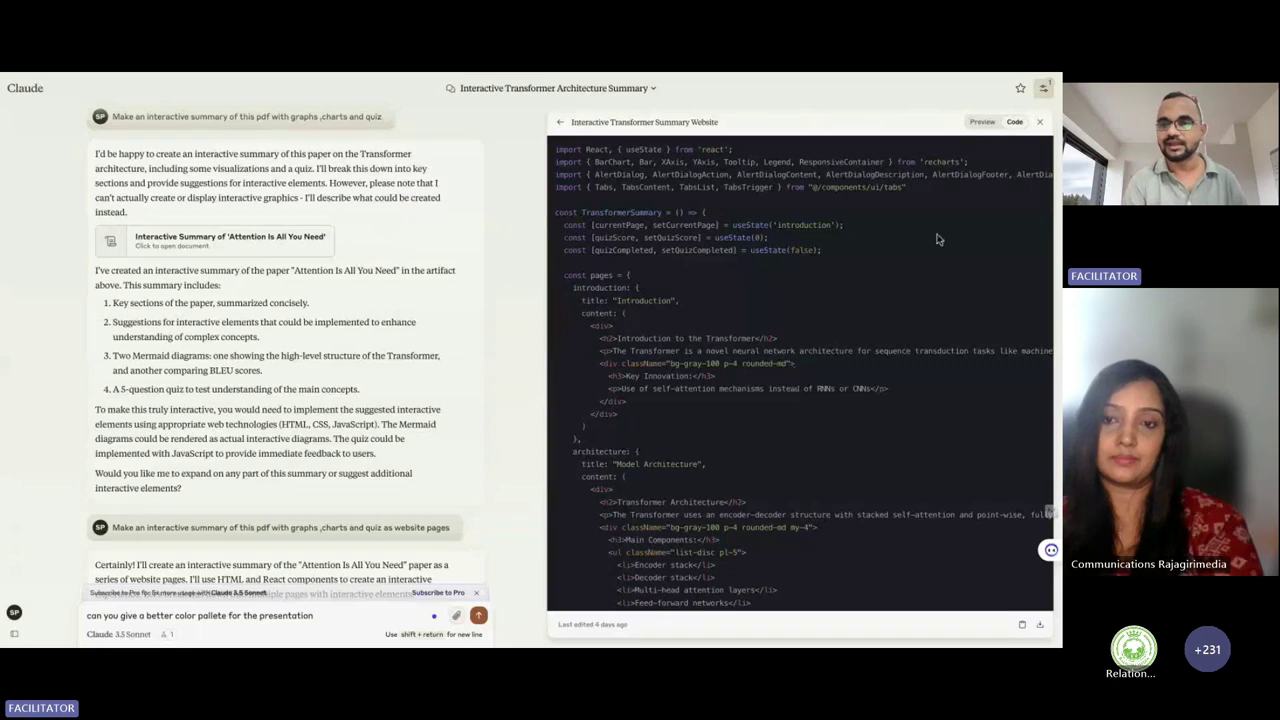
left_click(981, 128)
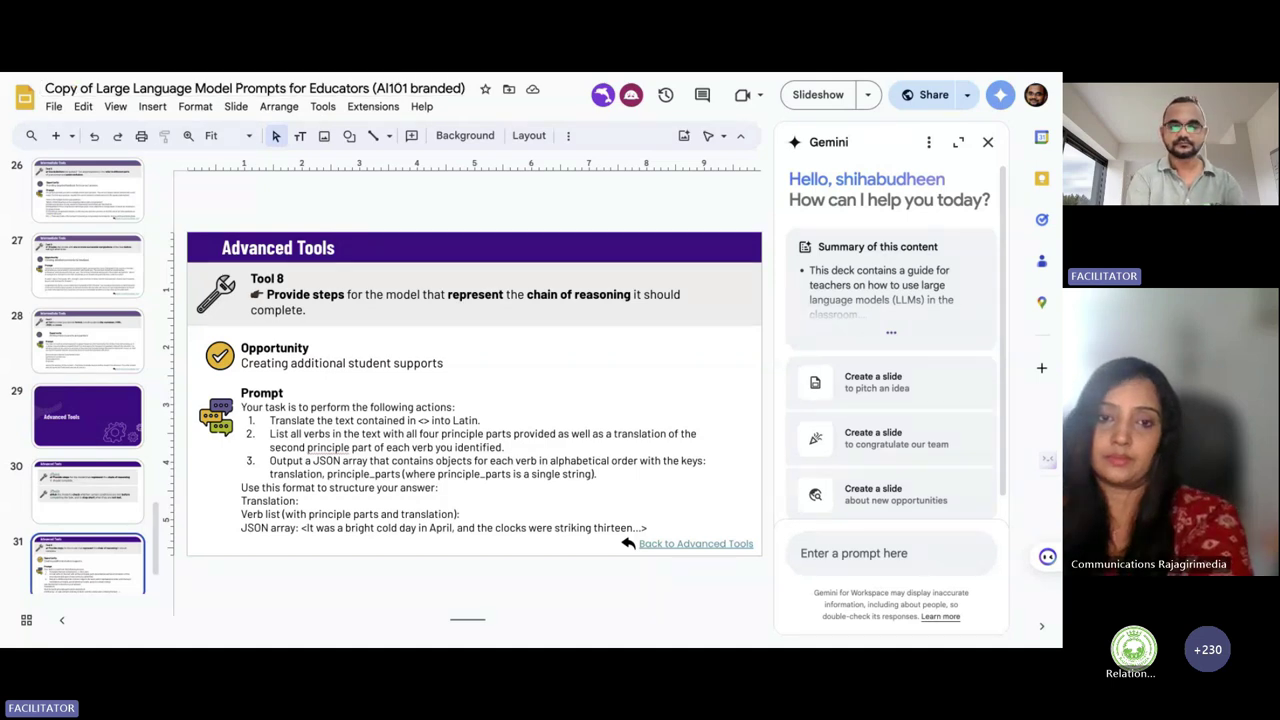
Create a blank presentation in Google Slides and open the Gemini assistant in it.
key("ctrl+Tab")
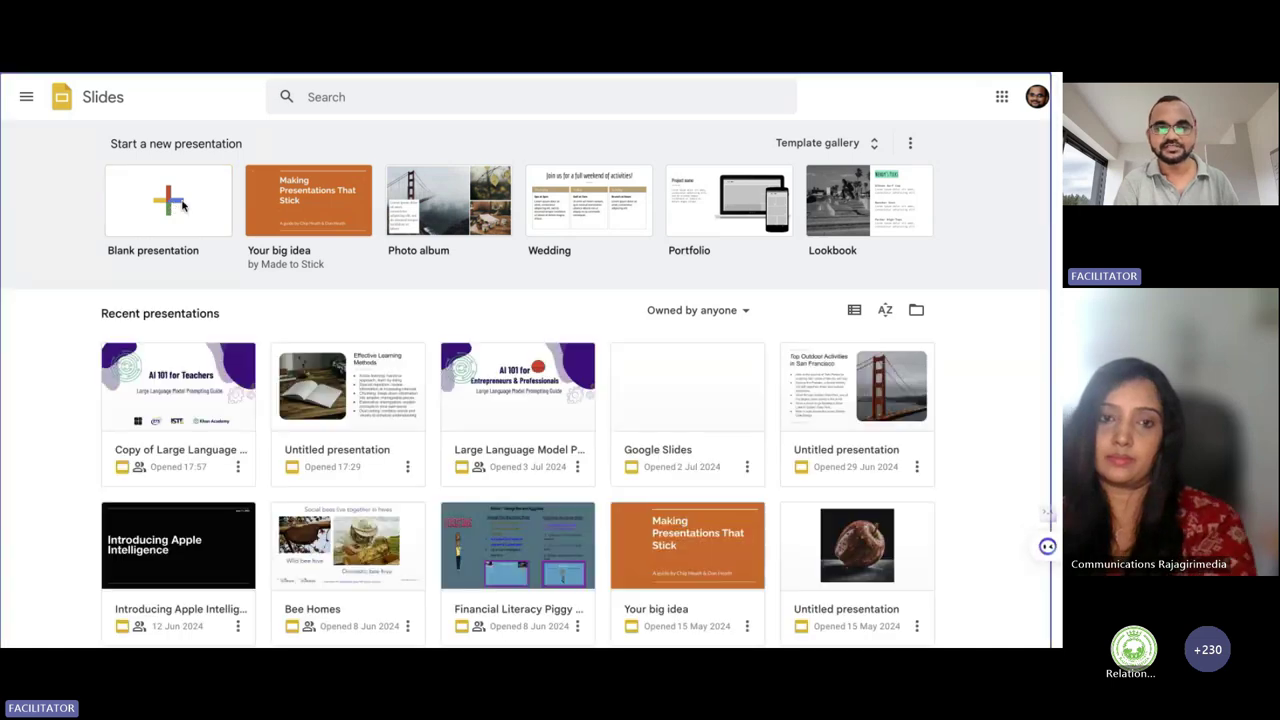
left_click(170, 205)
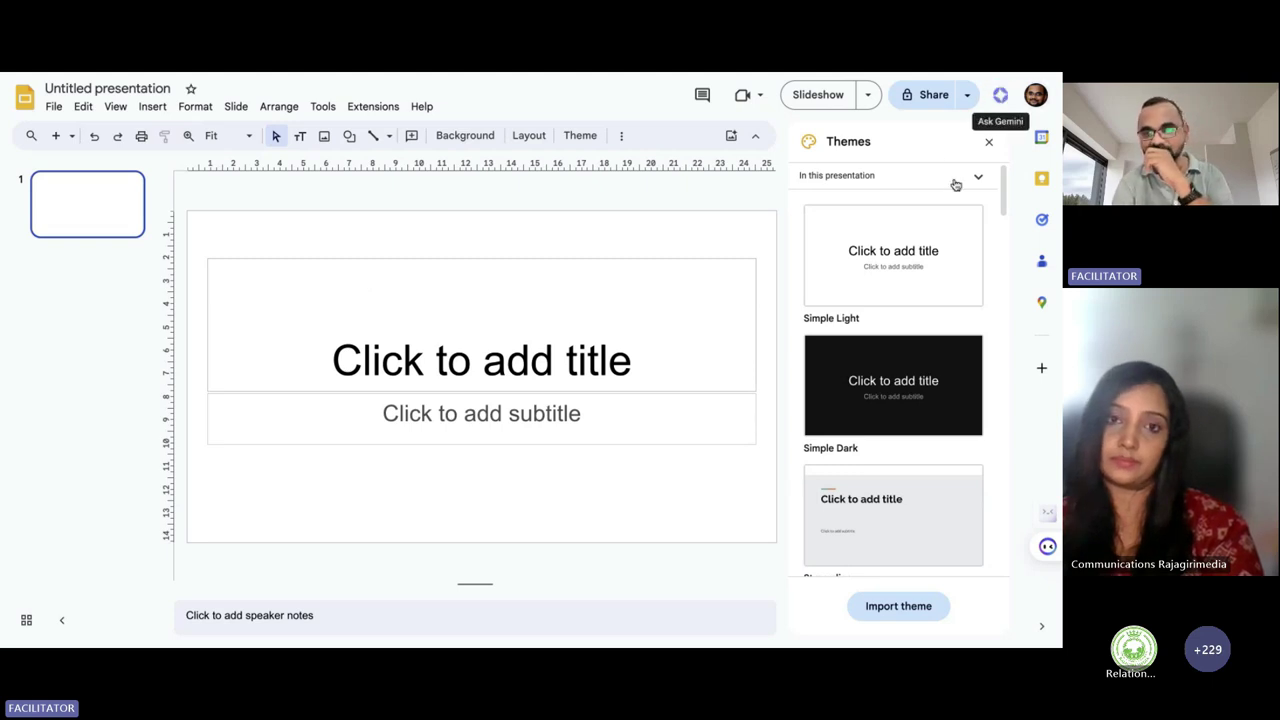
left_click(1005, 94)
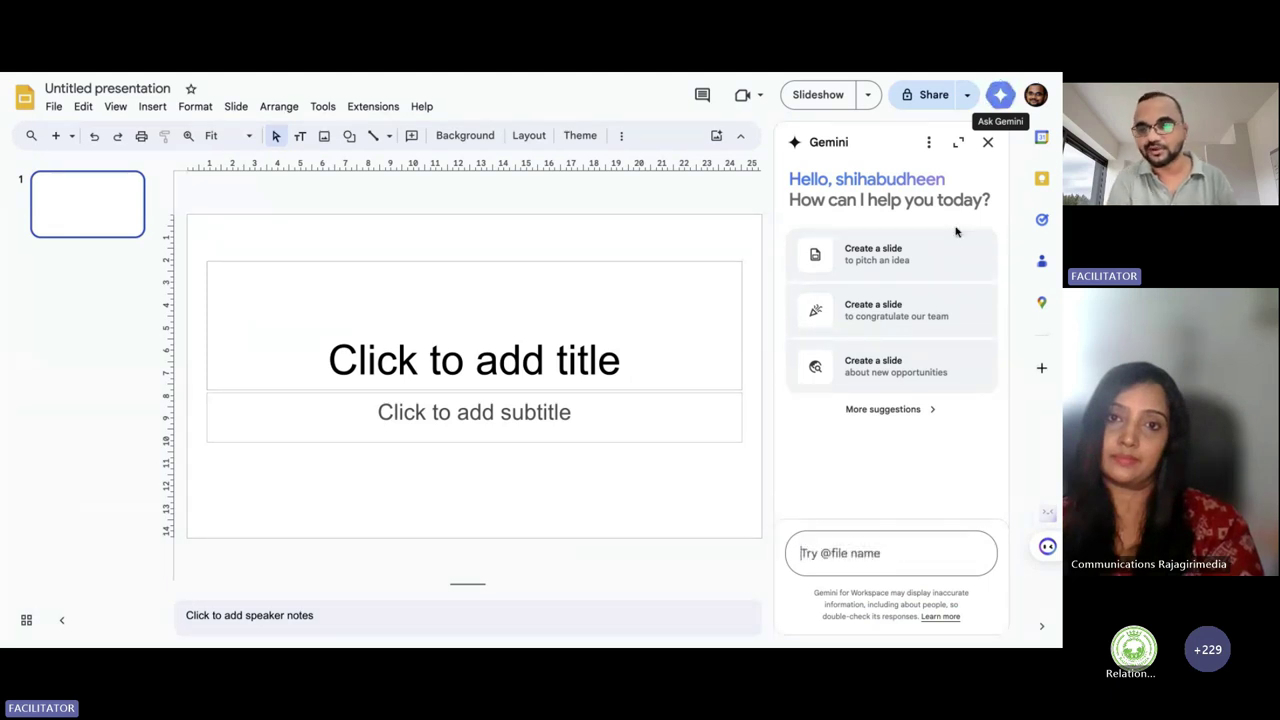
Start a Gemini prompt from the suggestion to pitch an idea and replace its electric vehicle topic with "experient".
left_click(910, 255)
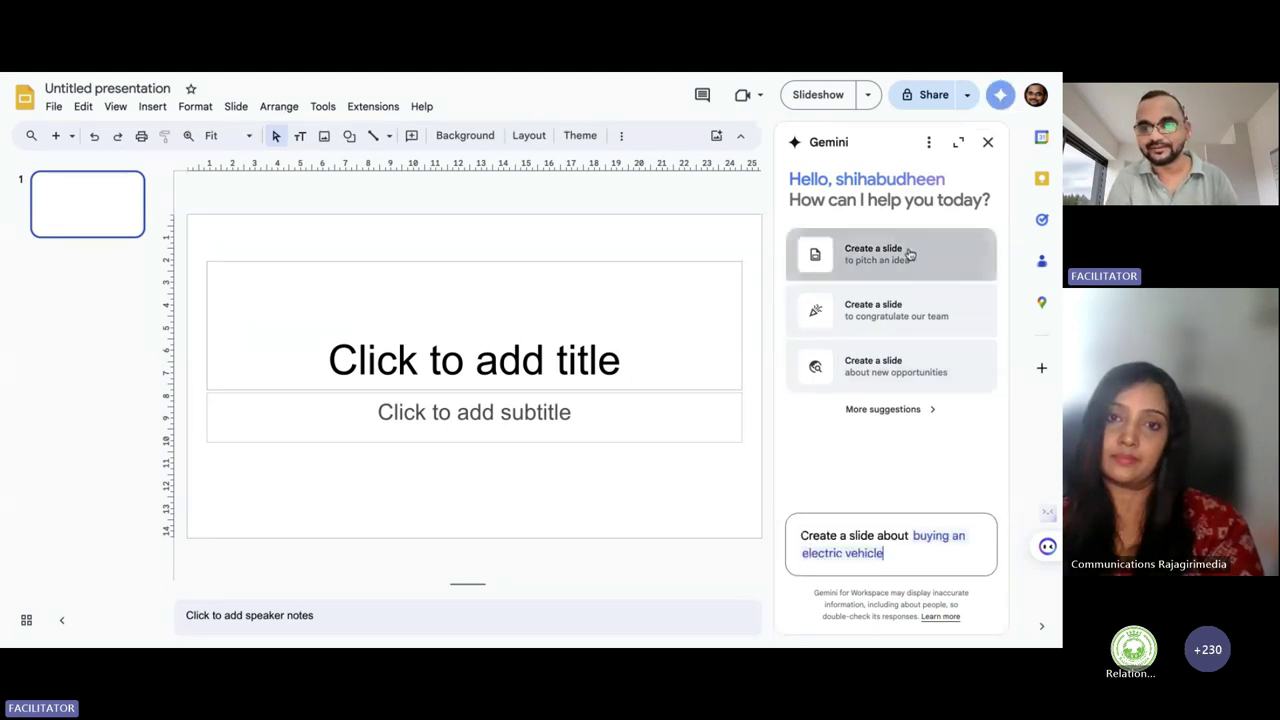
left_click(913, 533)
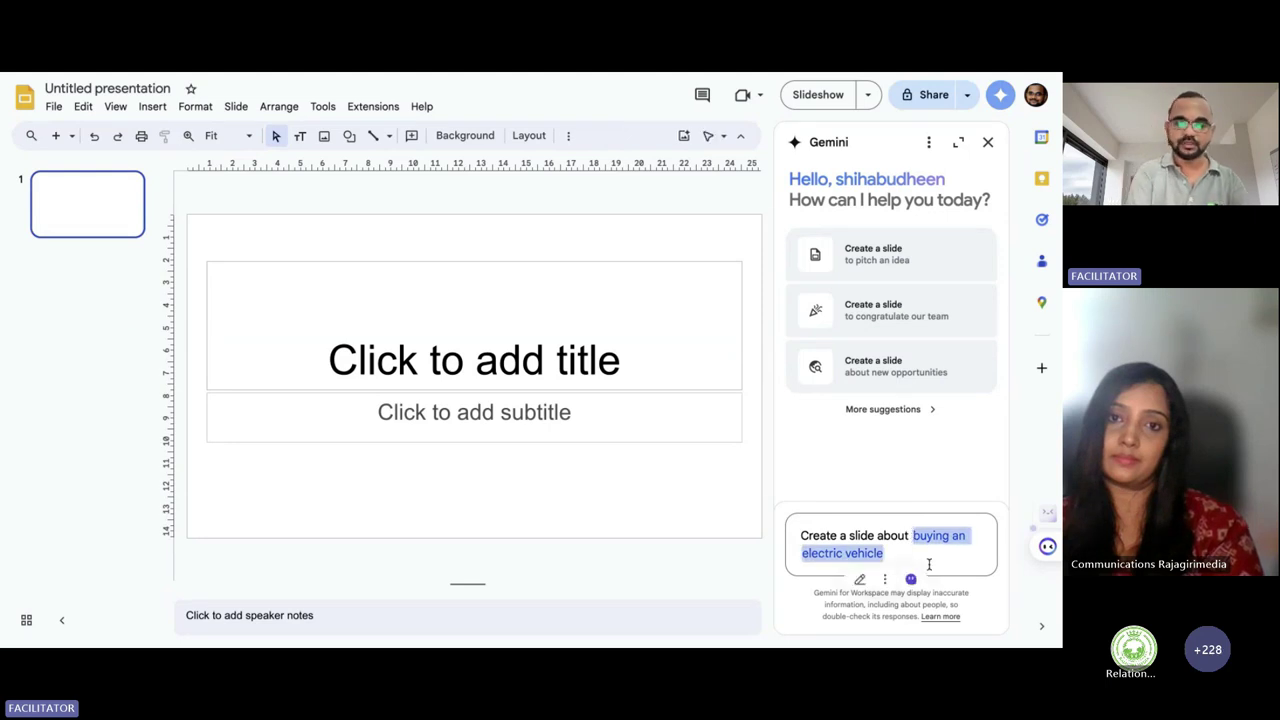
type("expe")
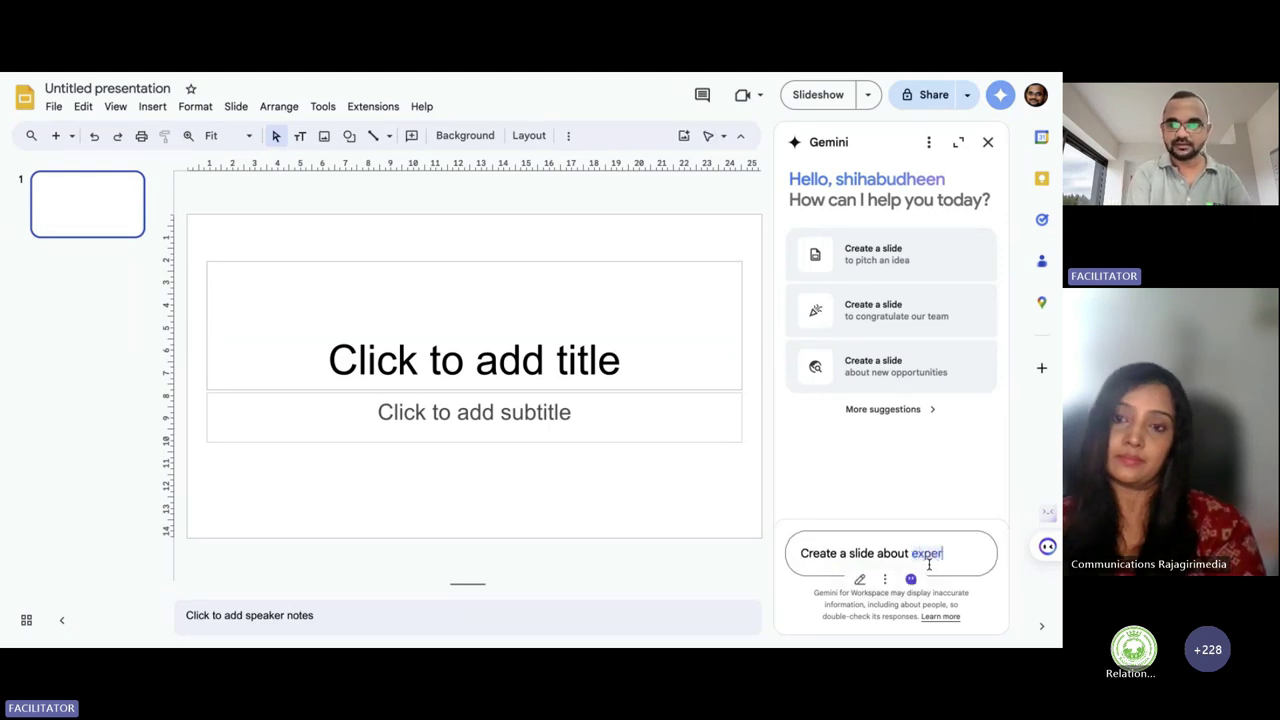
type("rientia")
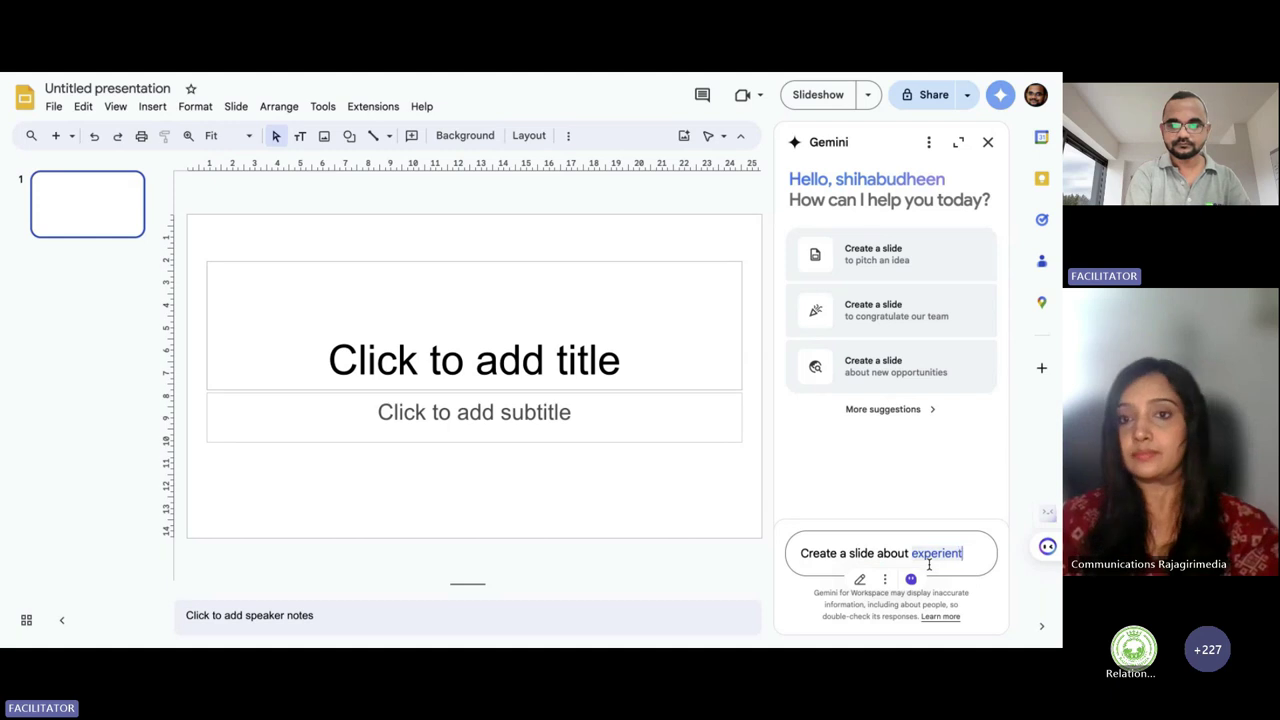